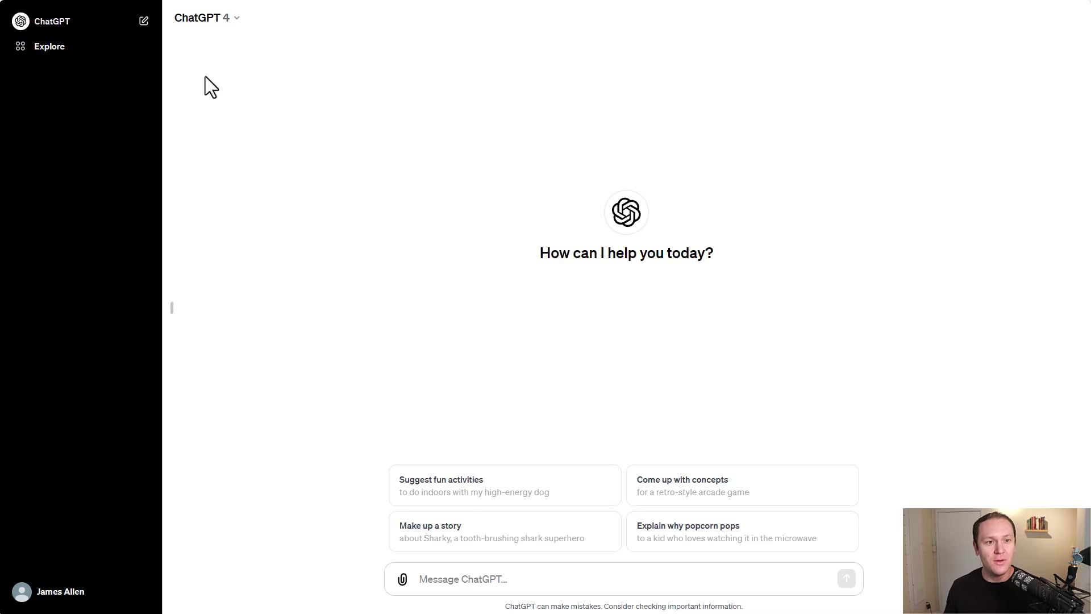
Step: Attach the V3 Effortless Income subscriber sequence PDF and ask GPT-4 'Sum up the main points from this pdf'
click(236, 18)
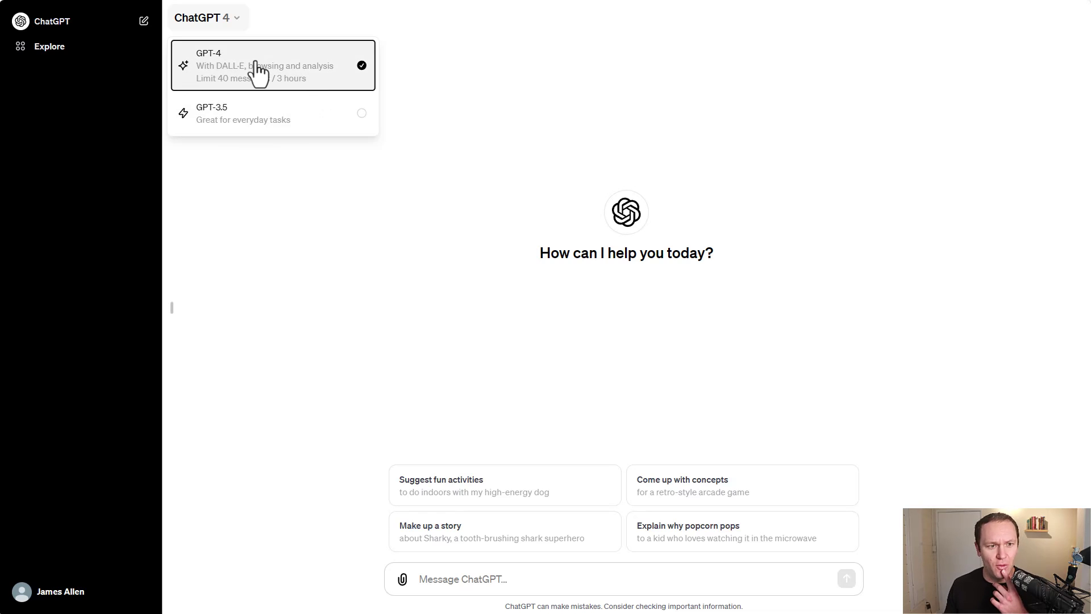
click(430, 146)
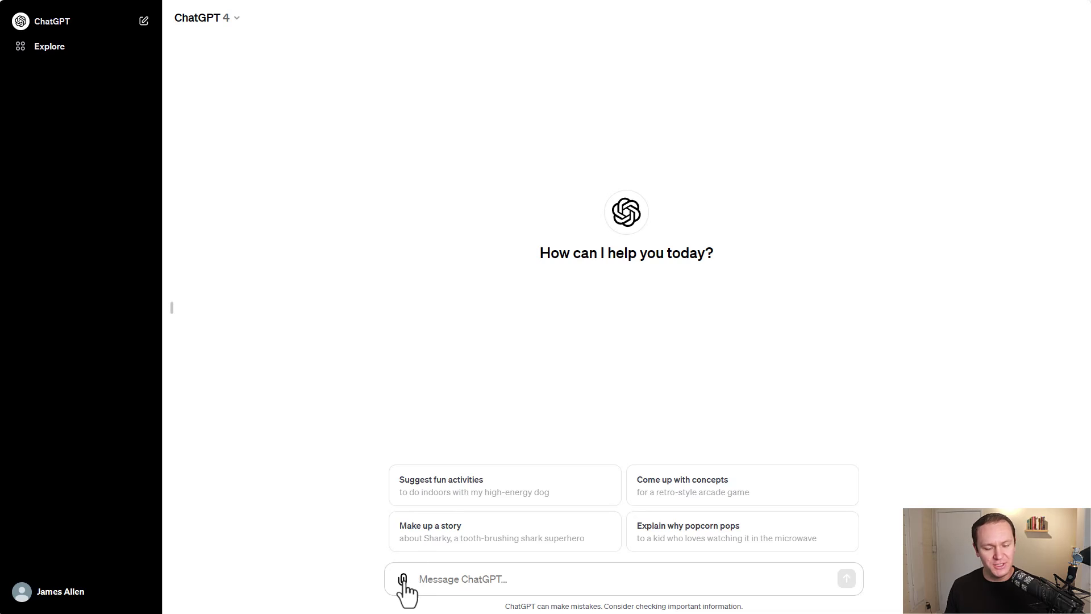
click(402, 580)
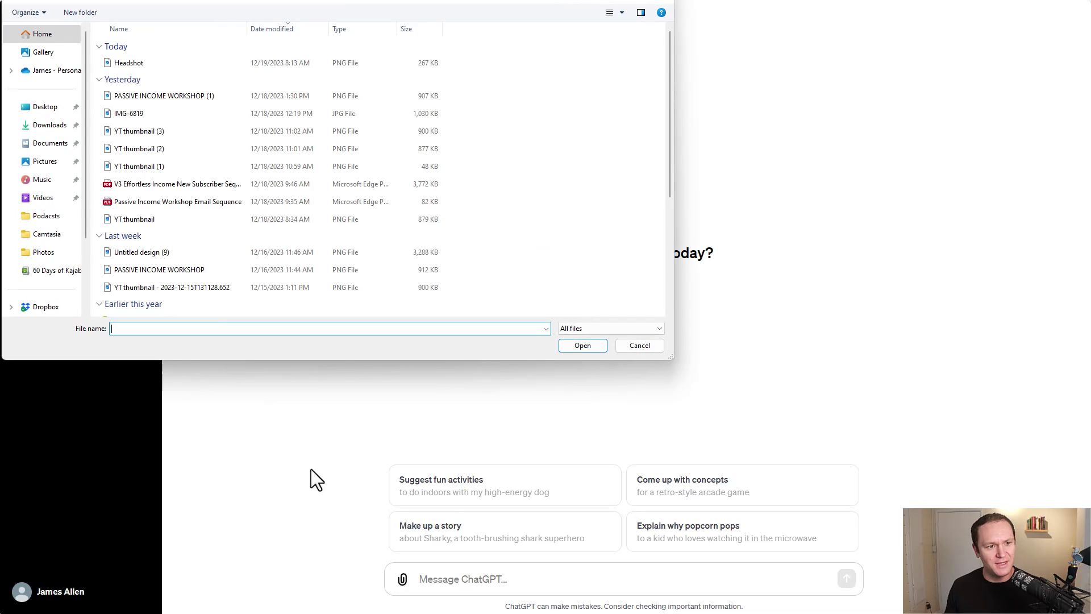
double_click(172, 189)
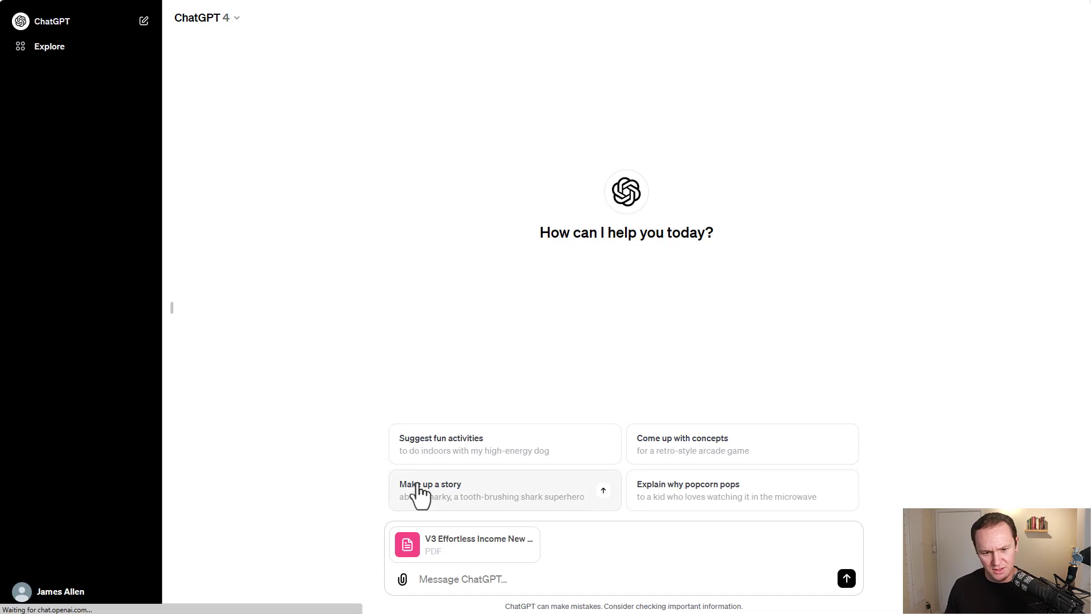
click(468, 574)
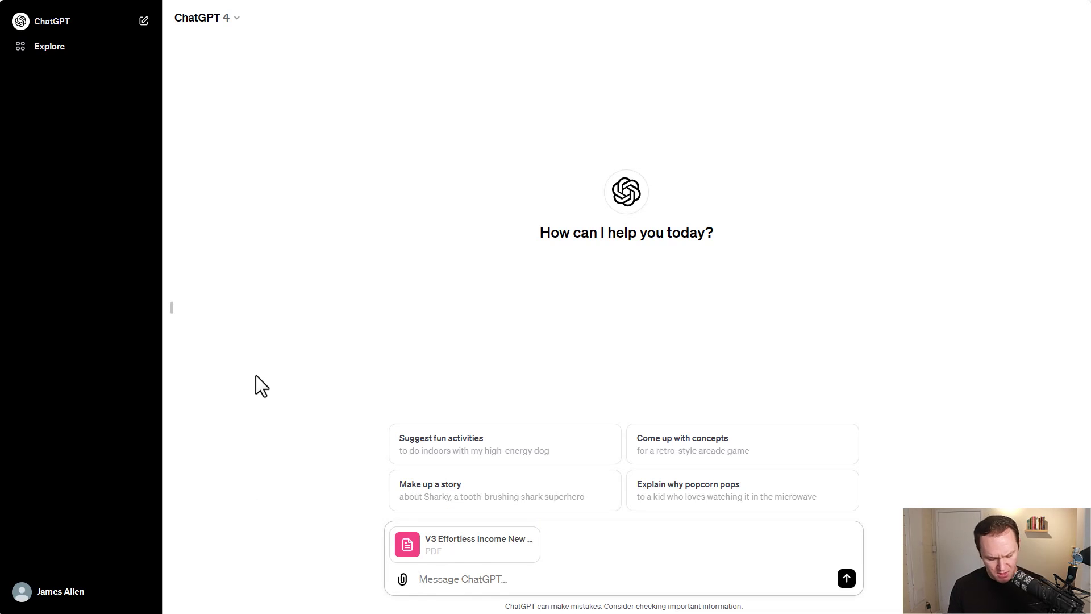
text(Sum up the main points from this pdf)
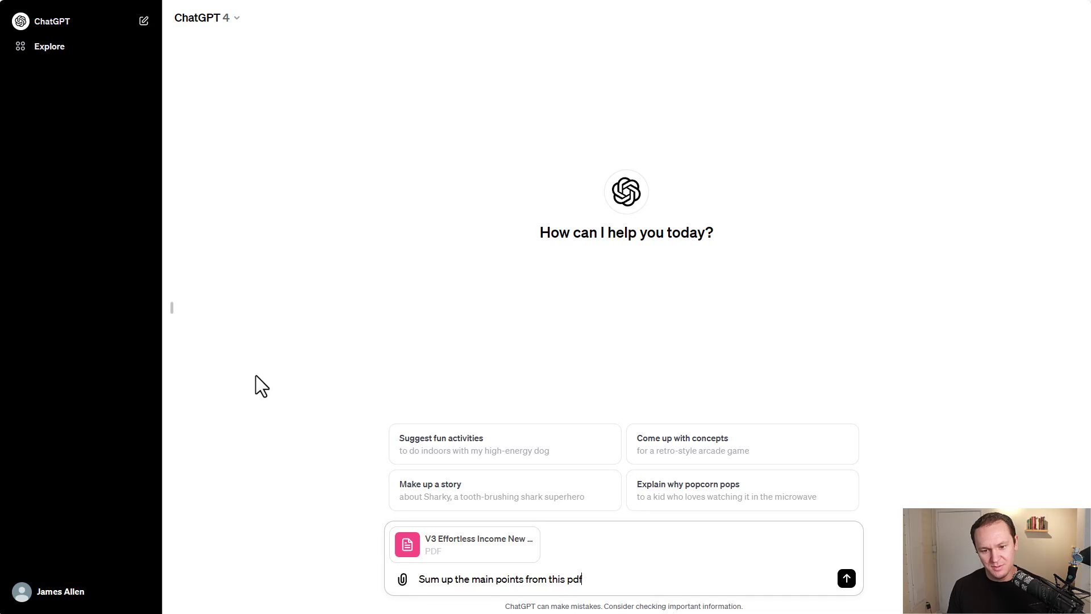
key(Return)
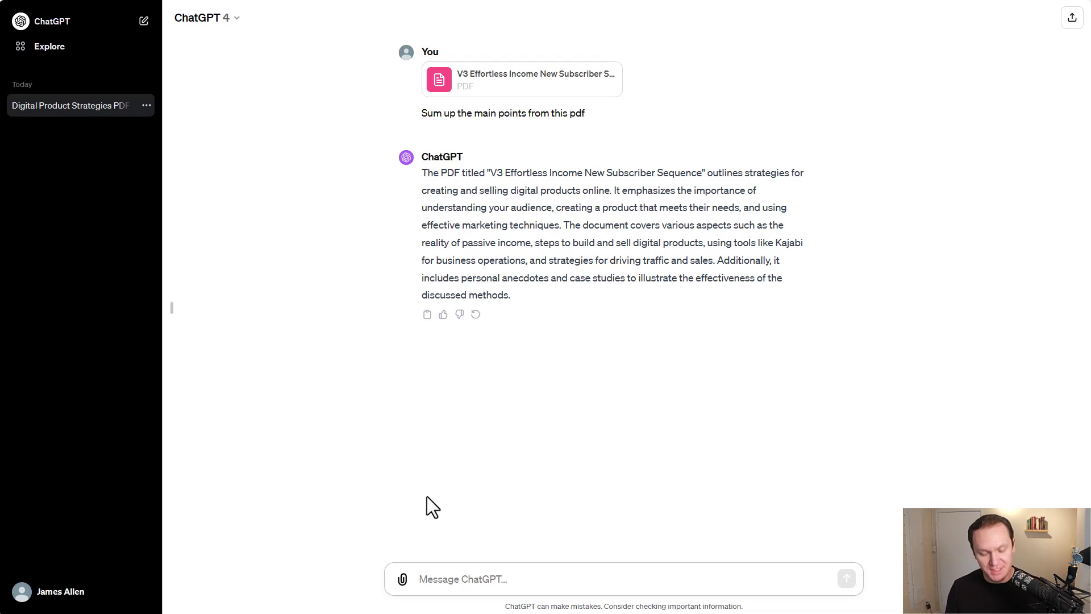
Step: Ask GPT-4 'Turn this summary into bullet points' and scroll through the bulleted reply
text(Turn this summary in)
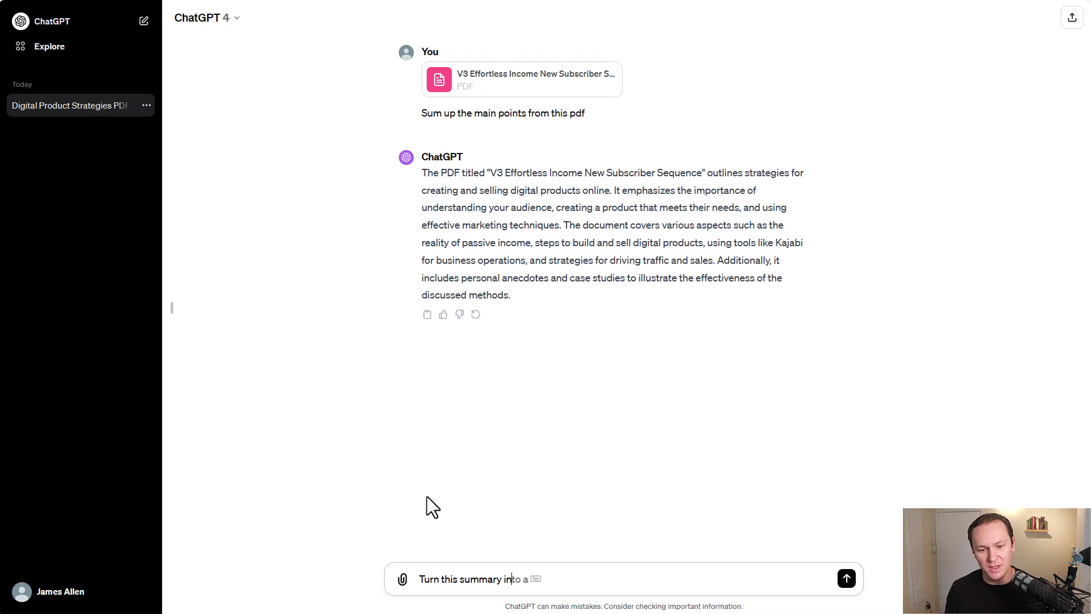
text(to bullet points)
key(Return)
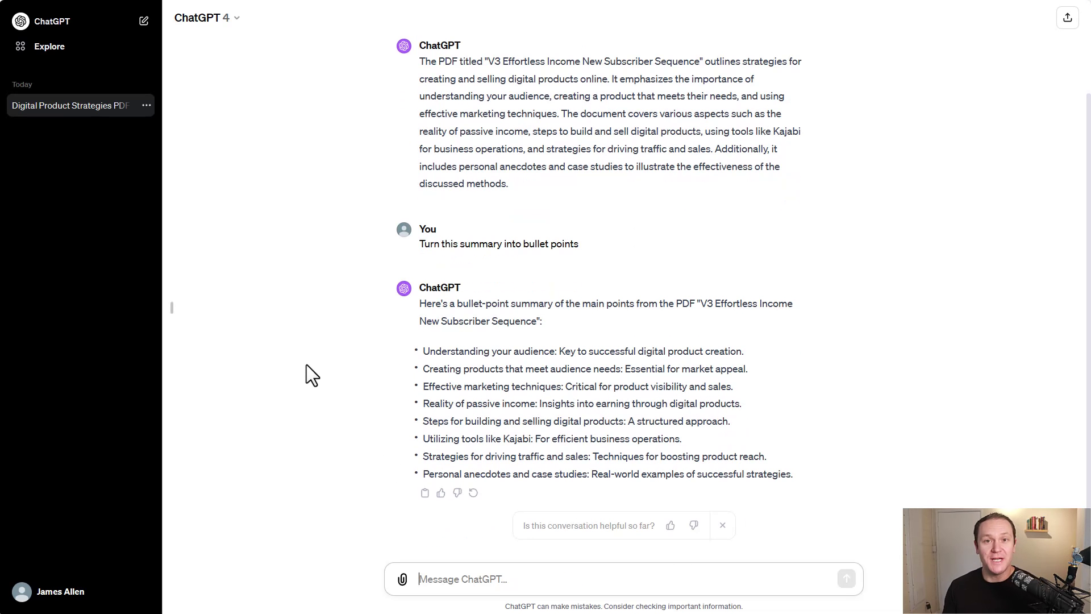
scroll(306, 363, up, 2)
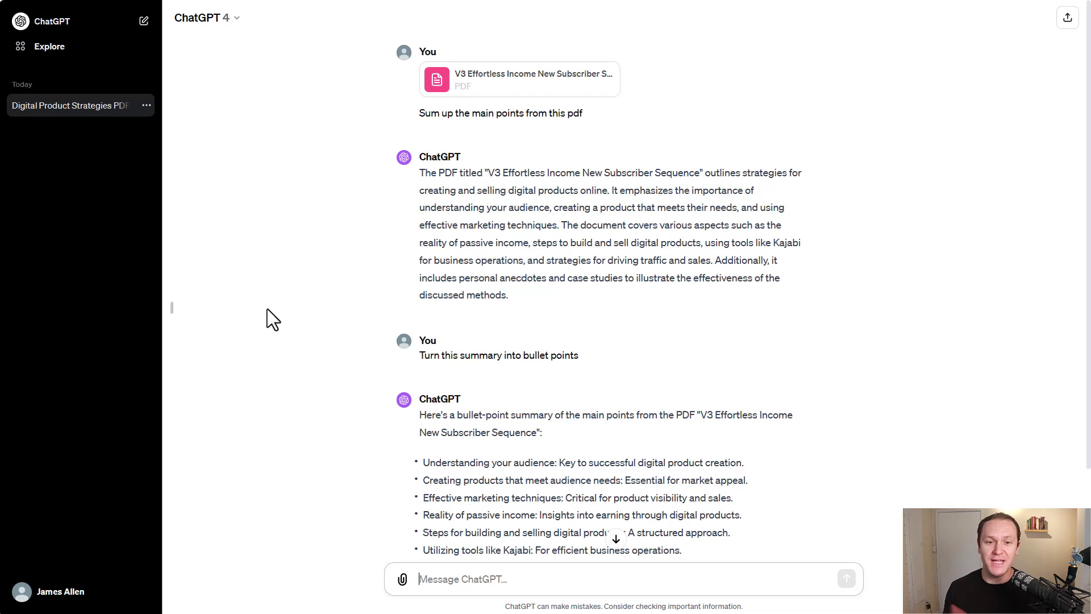
scroll(270, 310, down, 2)
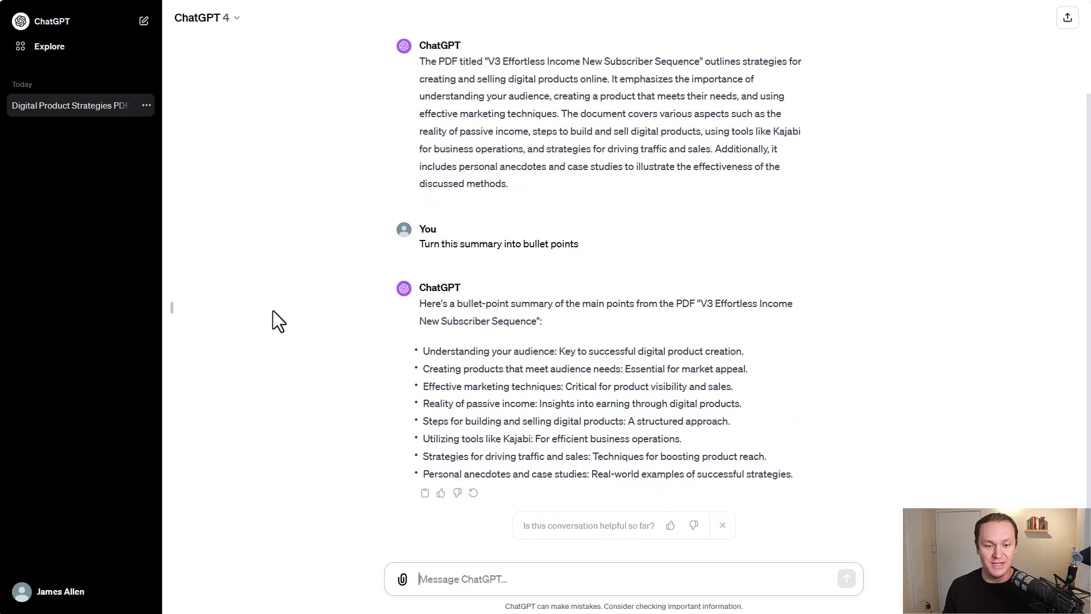
scroll(284, 260, up, 3)
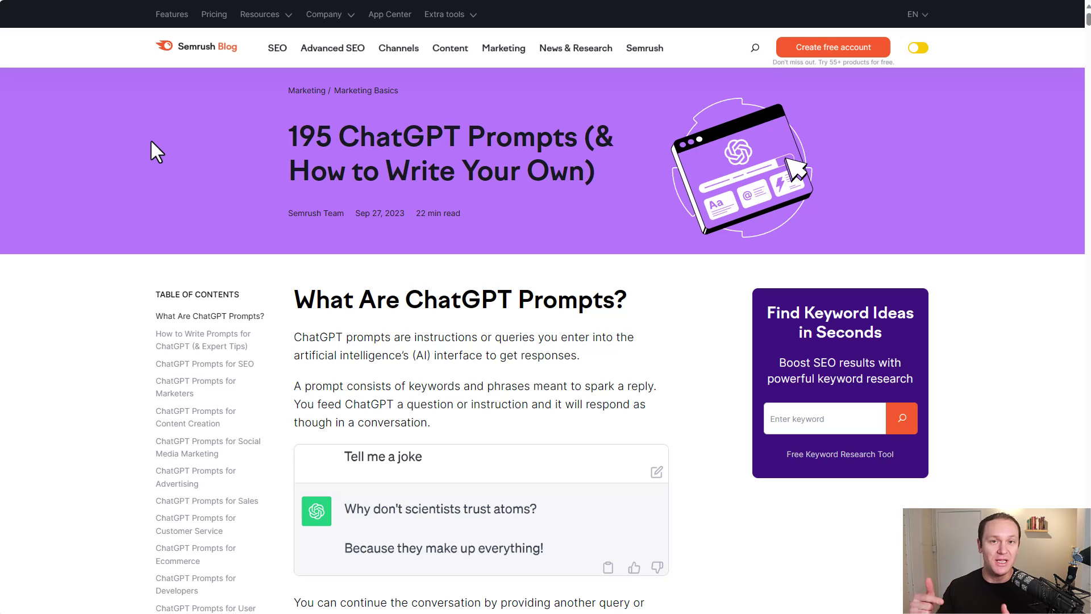
Step: Jump to the ChatGPT Prompts for SEO section and select prompt 9, the long-tail queries template
scroll(151, 142, down, 15)
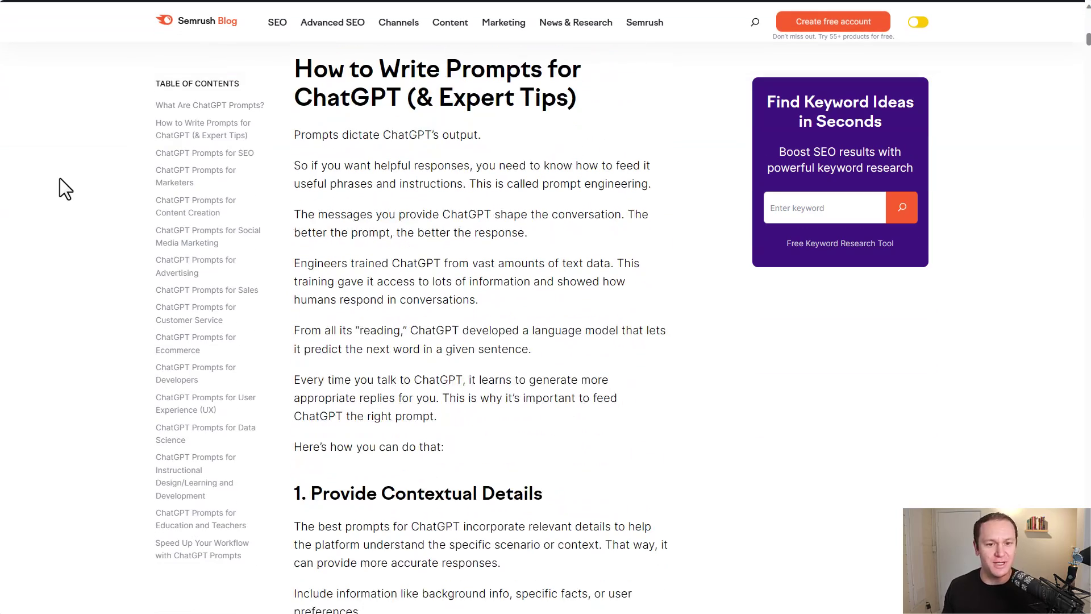
scroll(60, 181, up, 12)
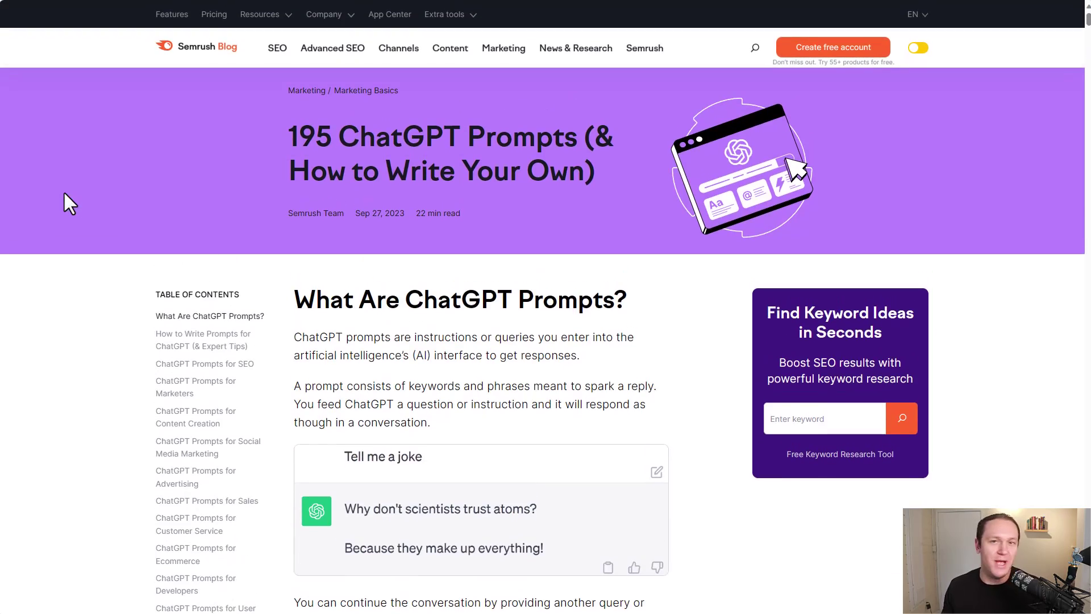
scroll(85, 225, down, 2)
scroll(94, 205, up, 2)
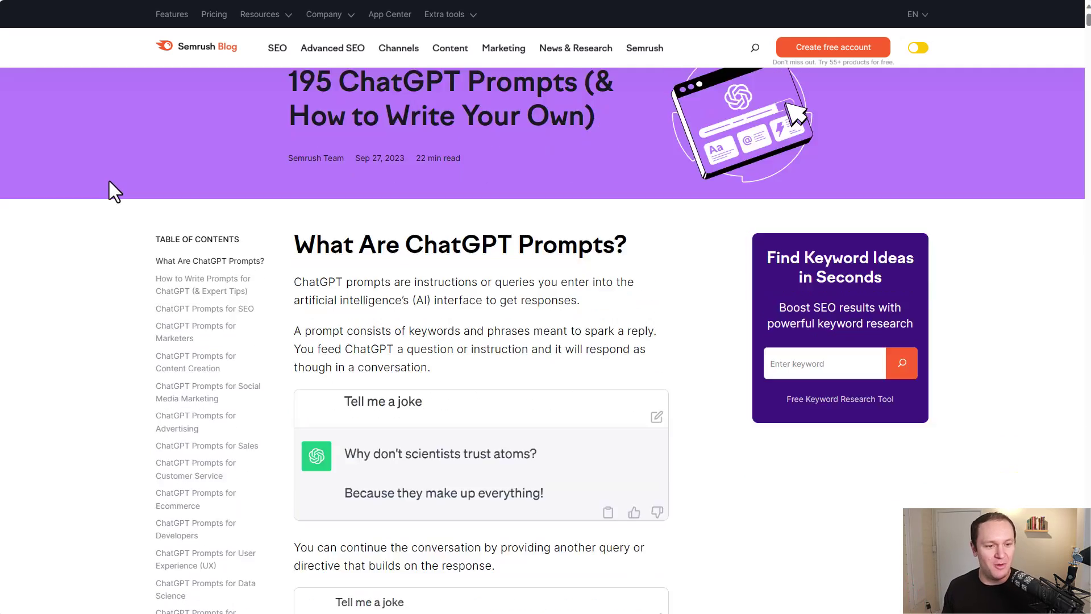
scroll(110, 179, down, 2)
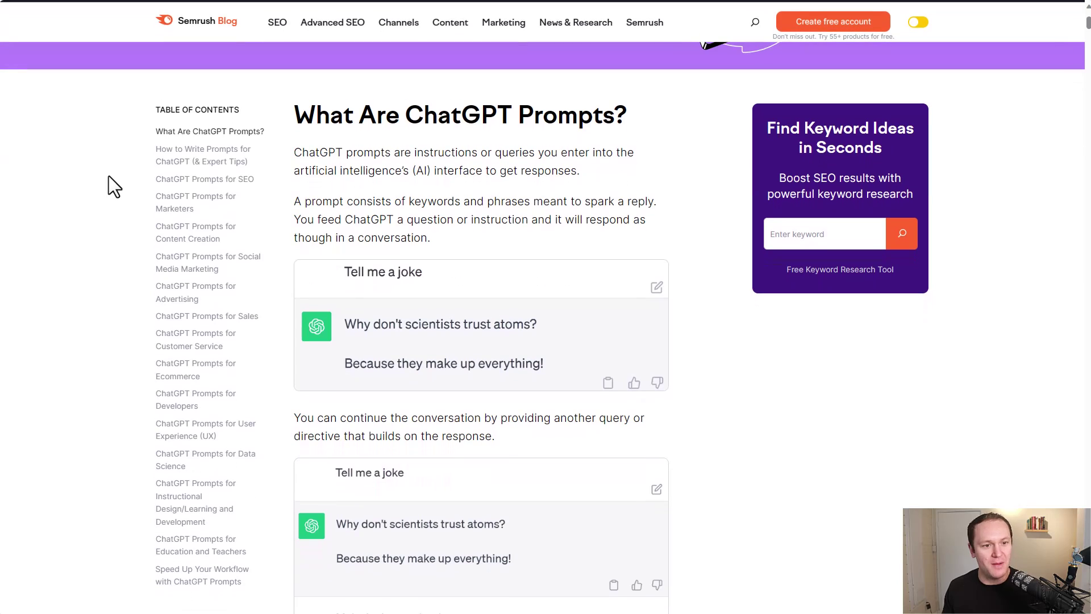
click(199, 180)
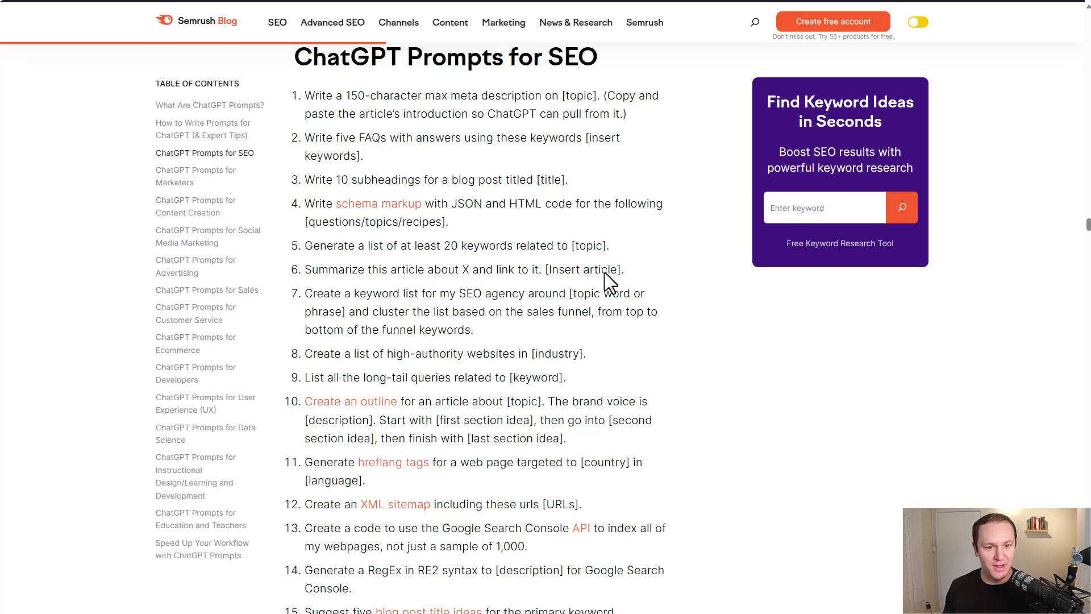
scroll(594, 280, down, 2)
drag(570, 285, 299, 289)
key(ctrl+c)
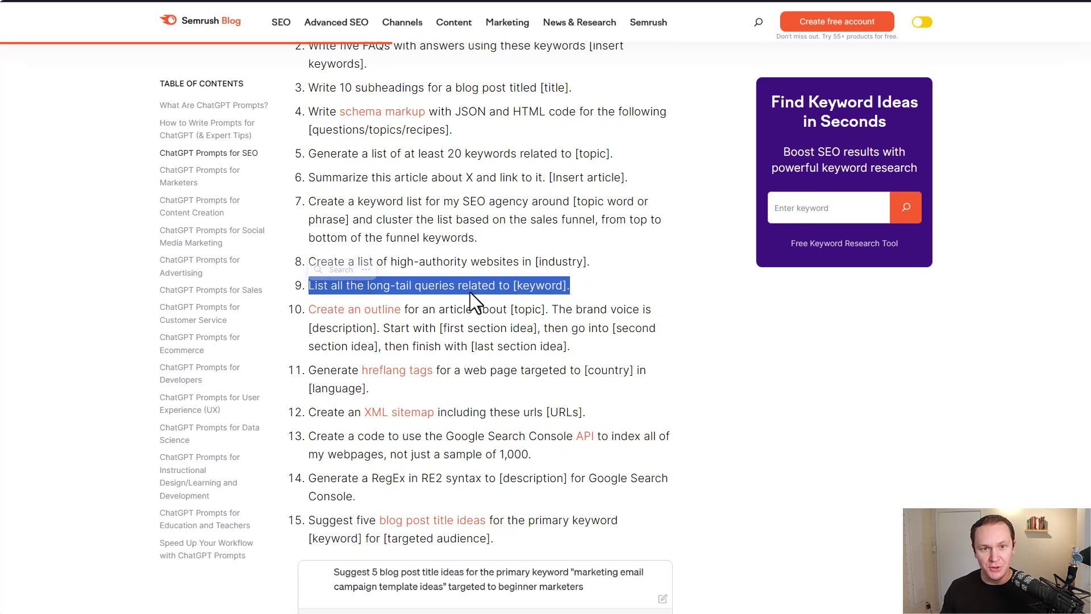
Step: Paste the long-tail queries prompt into GPT-4, replacing [keyword] with 'copywriting.', and select it
key(alt+Tab)
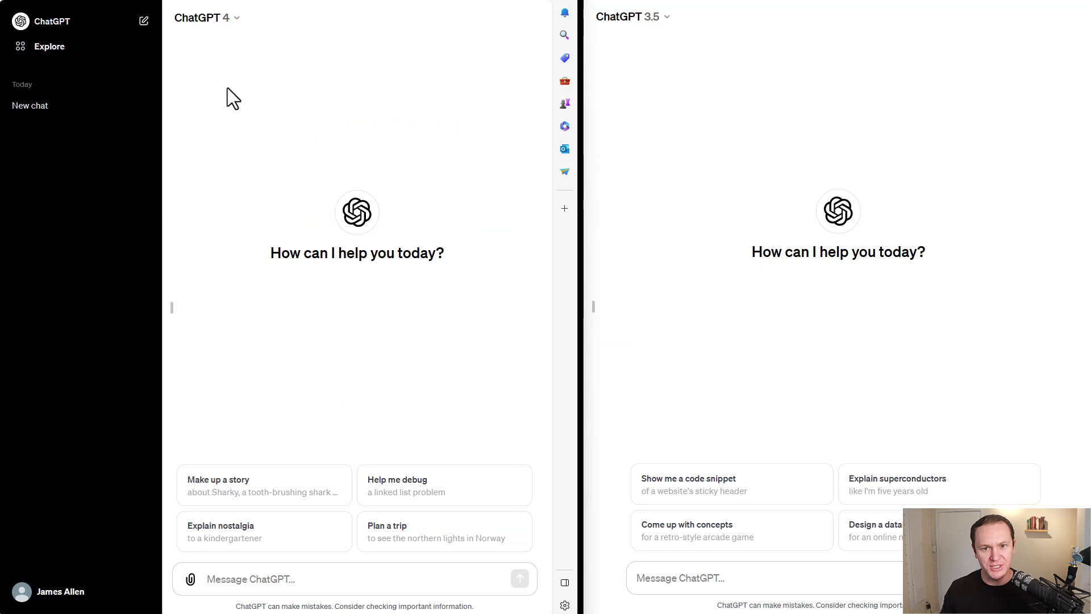
click(309, 568)
key(ctrl+v)
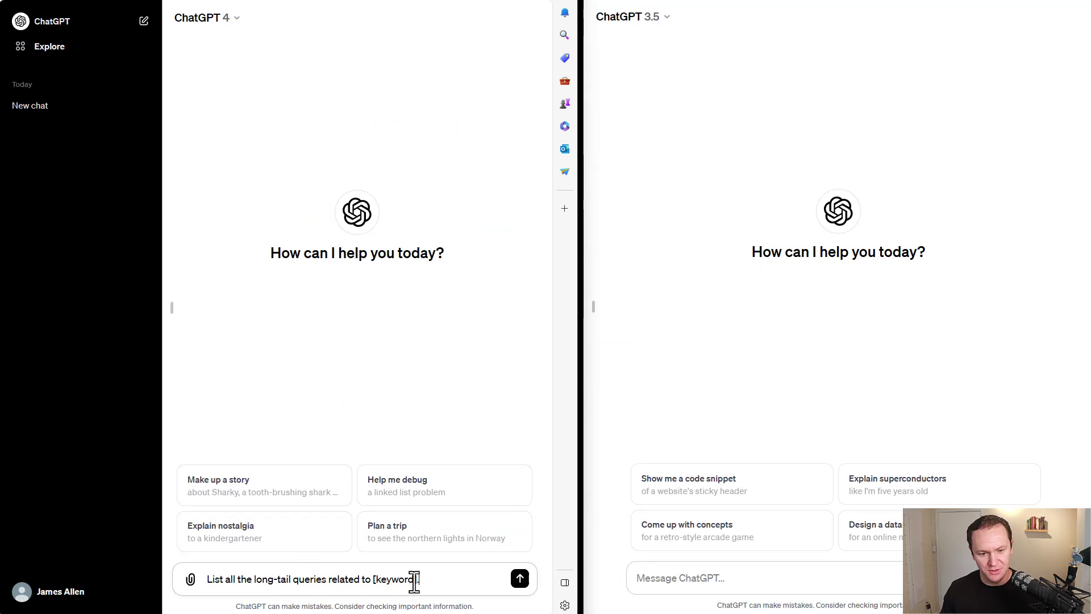
drag(418, 579, 376, 580)
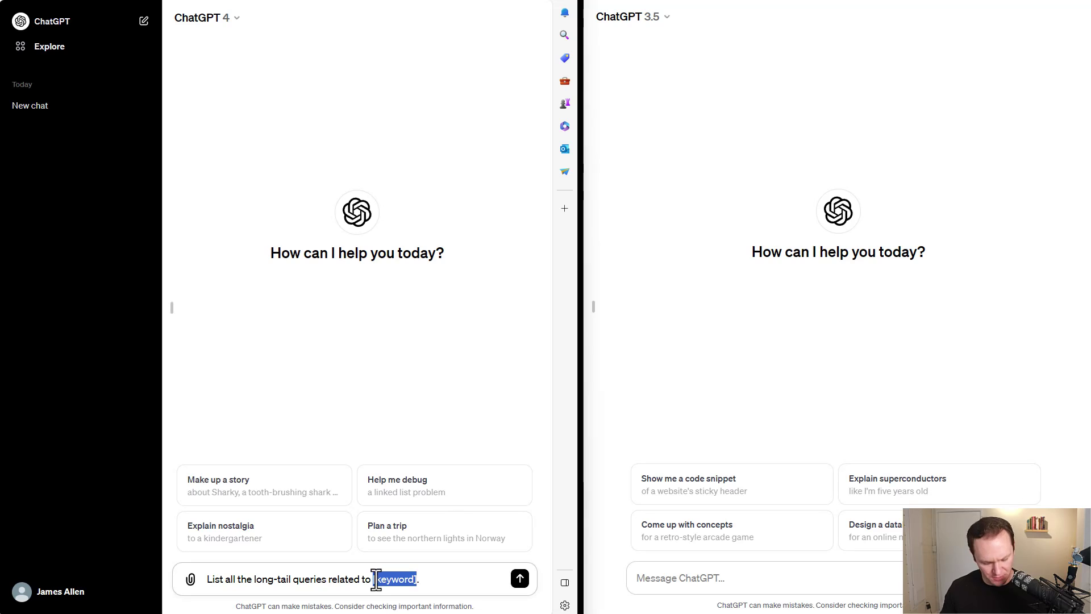
text(cop)
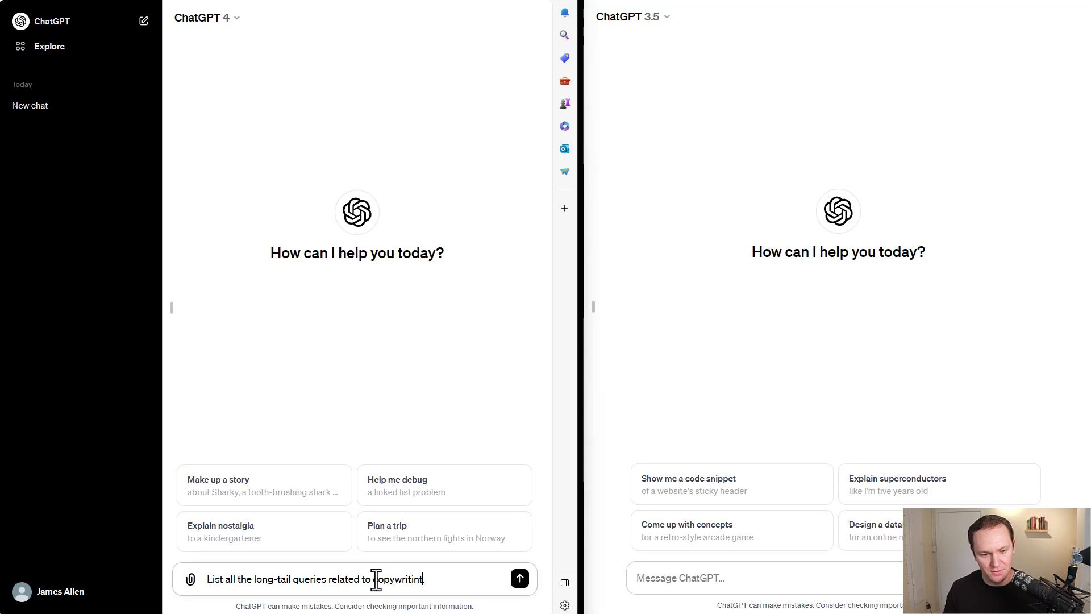
text(ywriting.)
drag(441, 578, 208, 565)
key(ctrl+c)
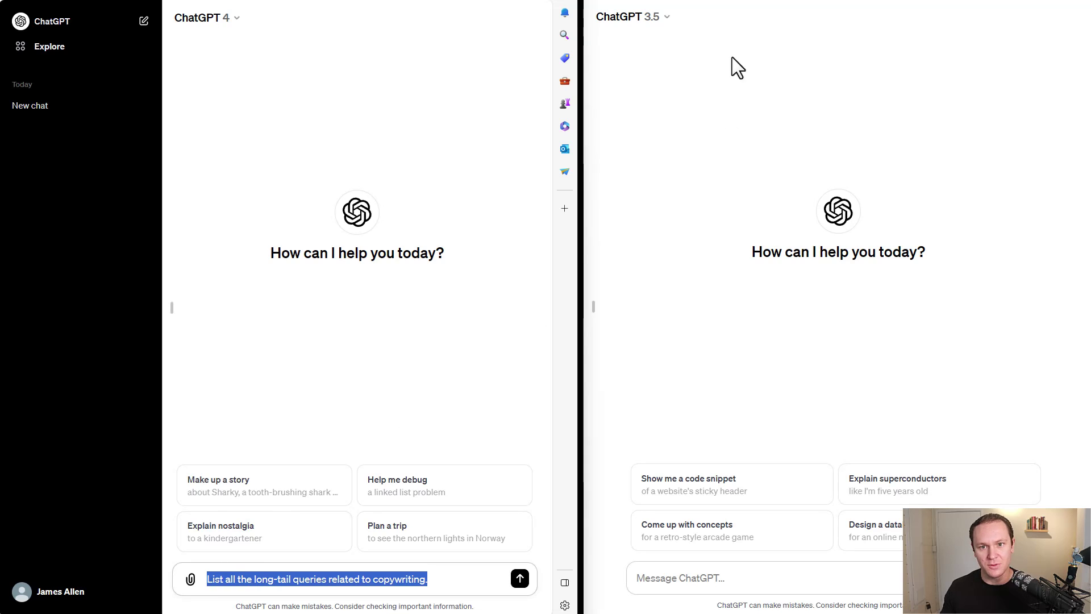
Step: Paste the copywriting prompt into the GPT-3.5 chat and send it in both chats
click(725, 90)
click(724, 578)
key(ctrl+v)
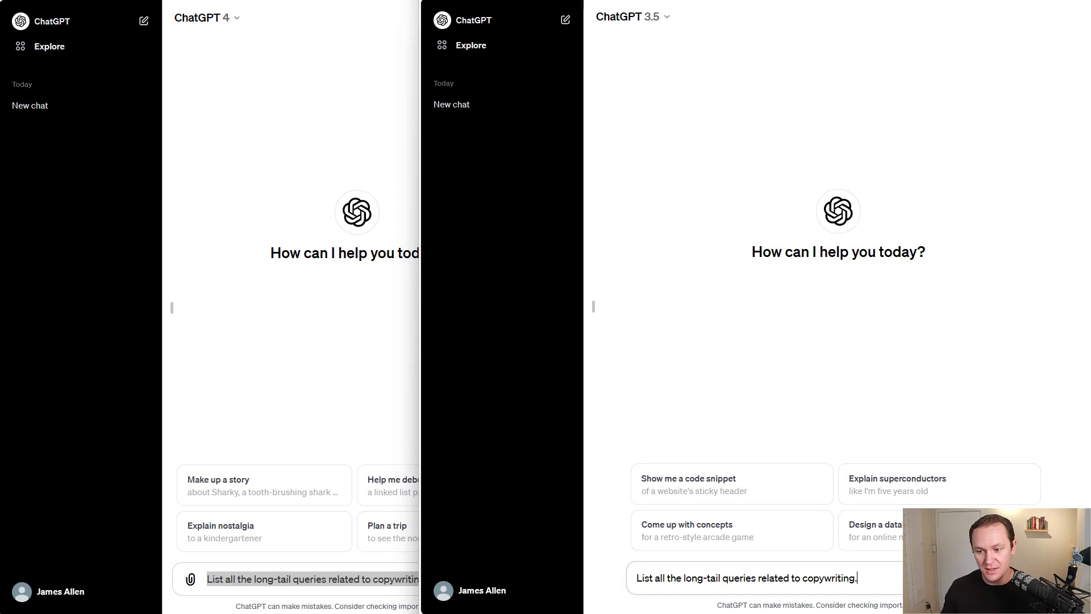
key(Return)
click(326, 426)
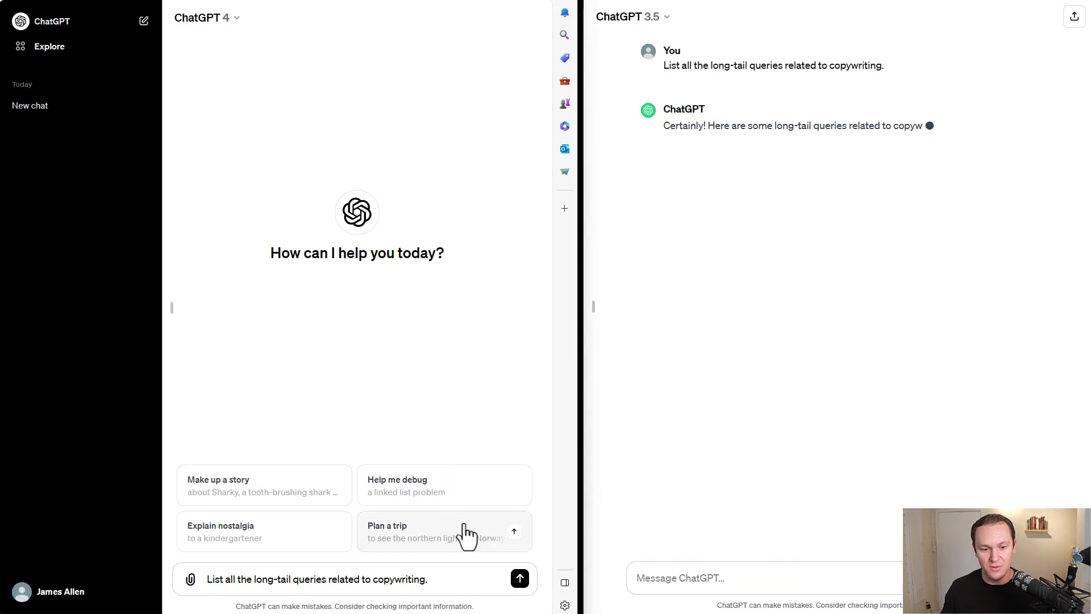
click(520, 579)
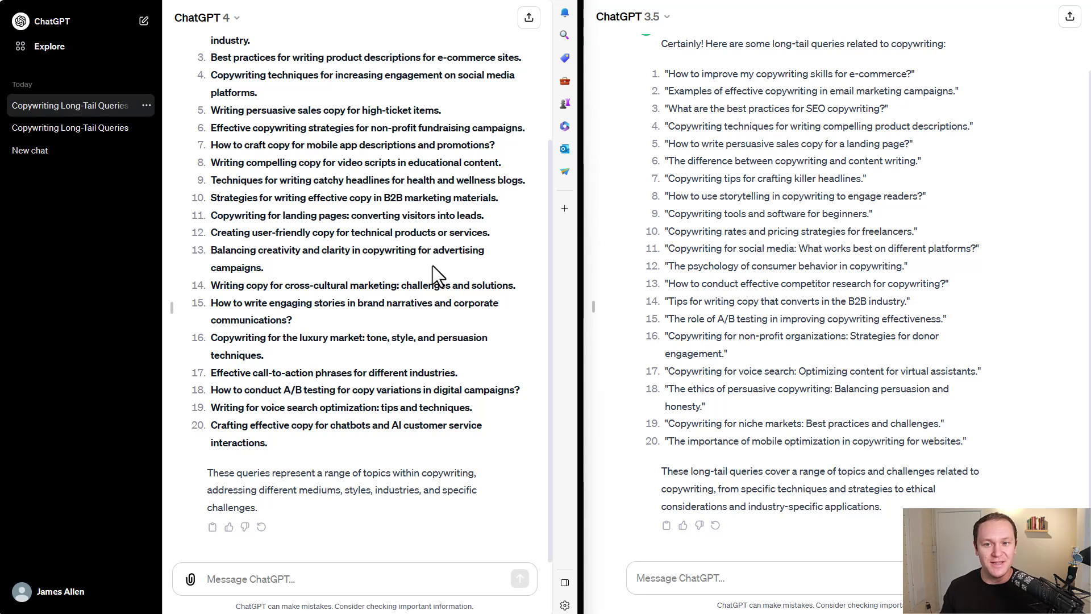
scroll(698, 80, up, 2)
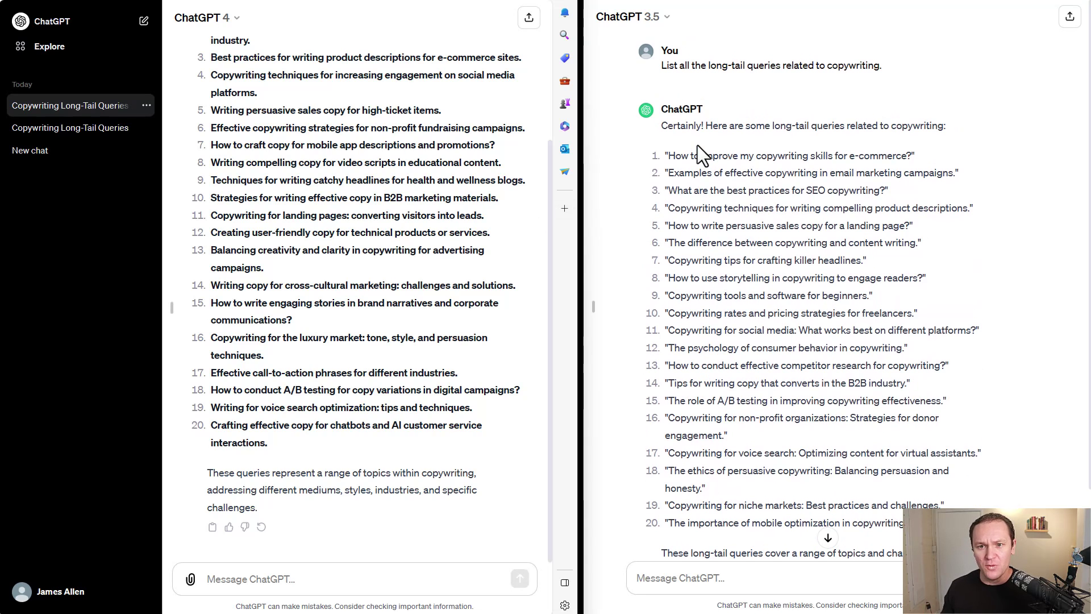
scroll(819, 76, down, 2)
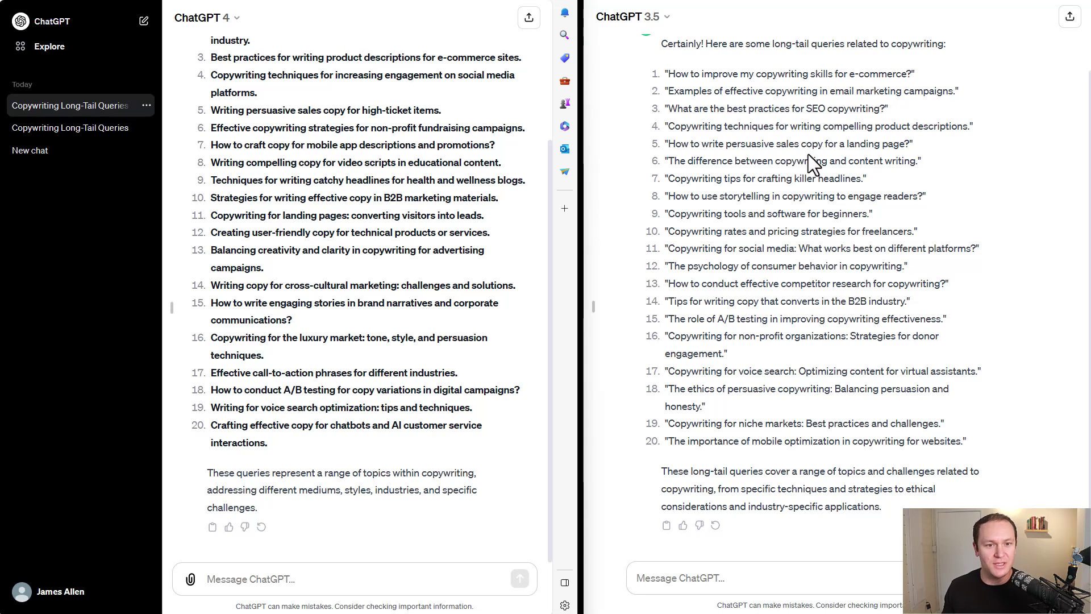
scroll(362, 220, up, 2)
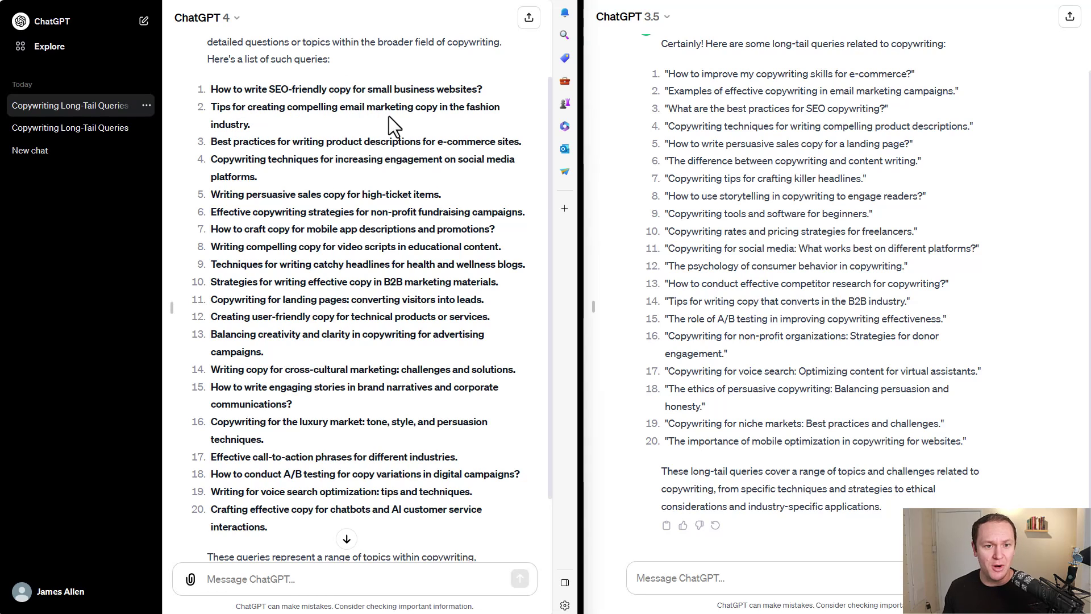
scroll(221, 119, down, 2)
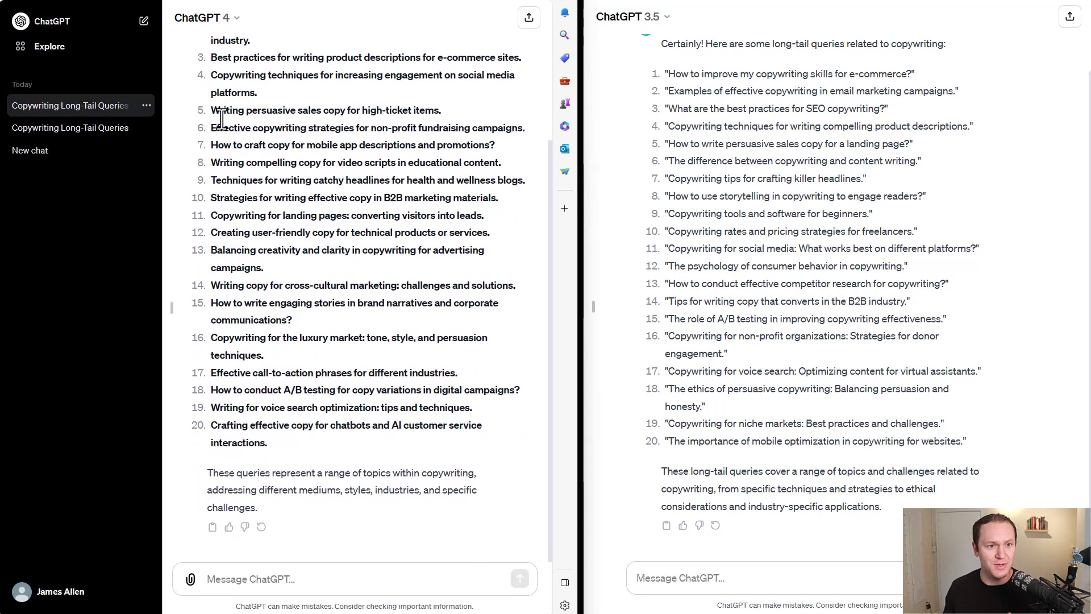
scroll(219, 142, up, 2)
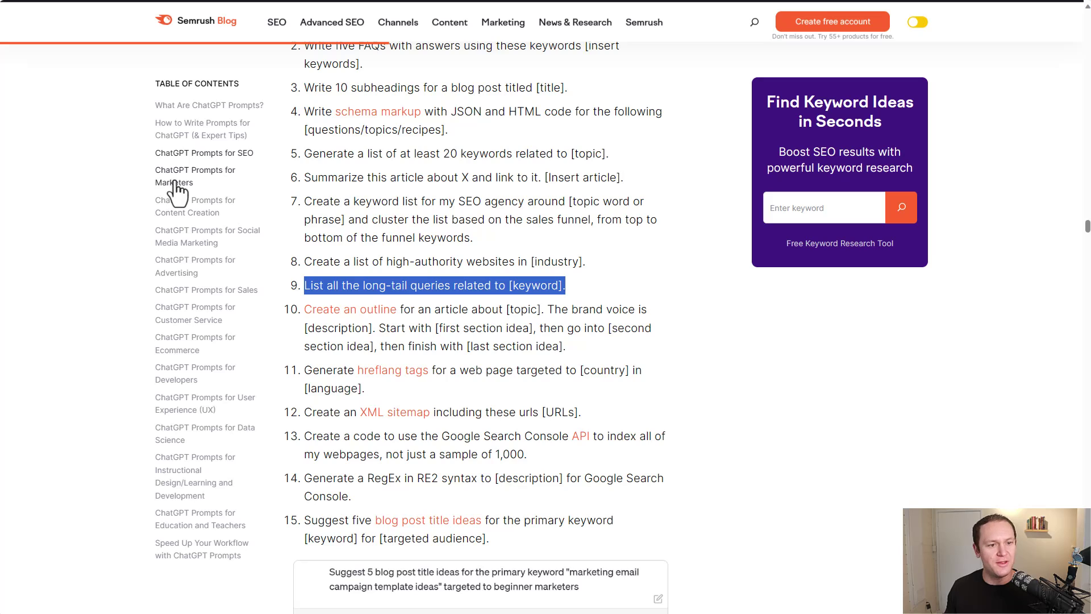
Step: Scroll the ChatGPT Prompts for Marketers list and select prompt 7, the weekly newsletter template
click(176, 183)
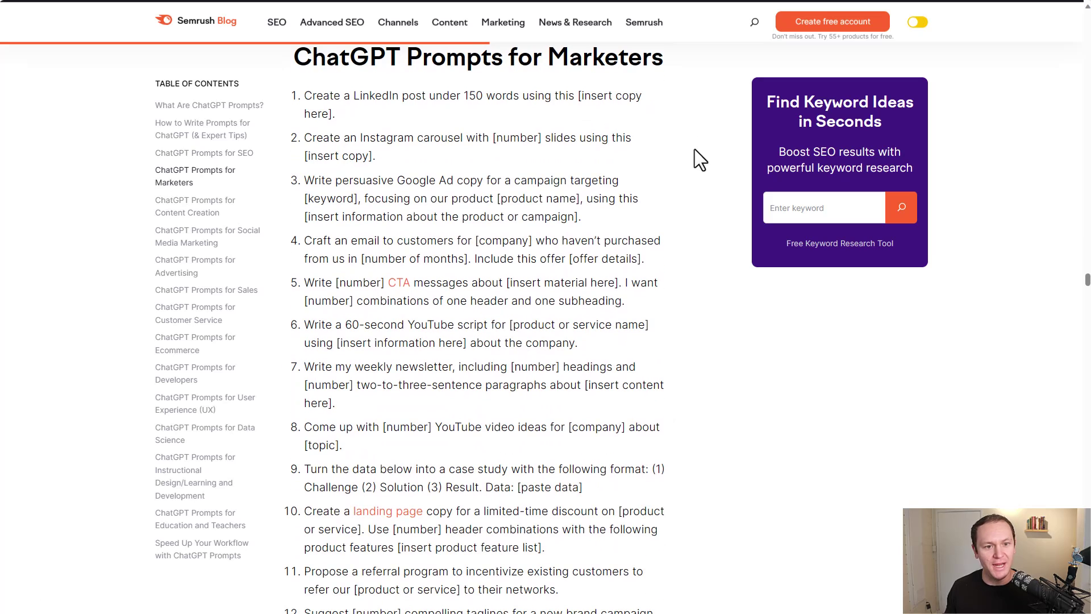
scroll(690, 153, down, 2)
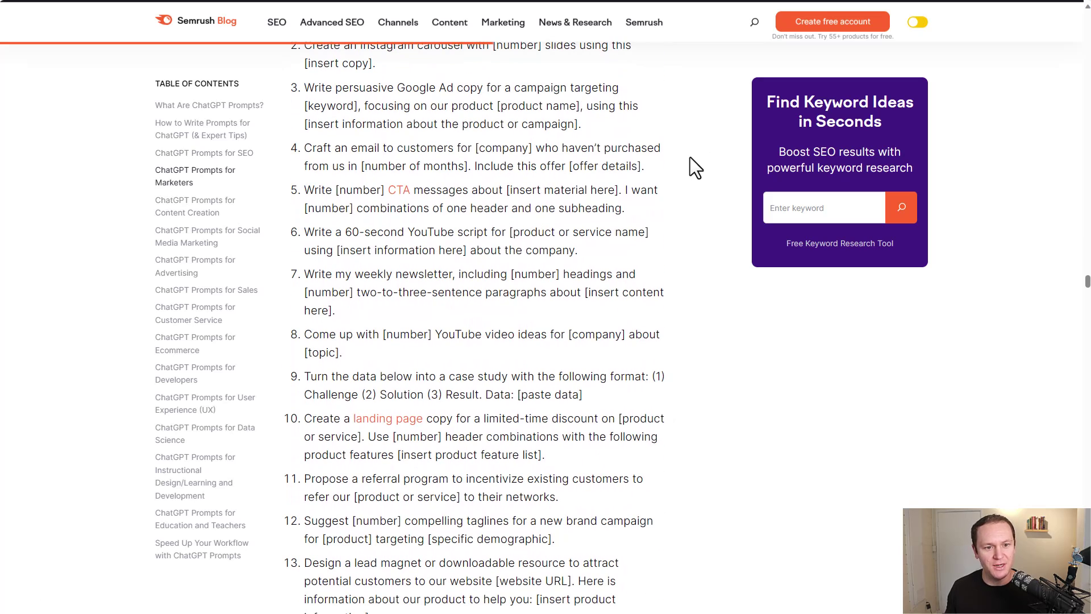
scroll(405, 222, down, 2)
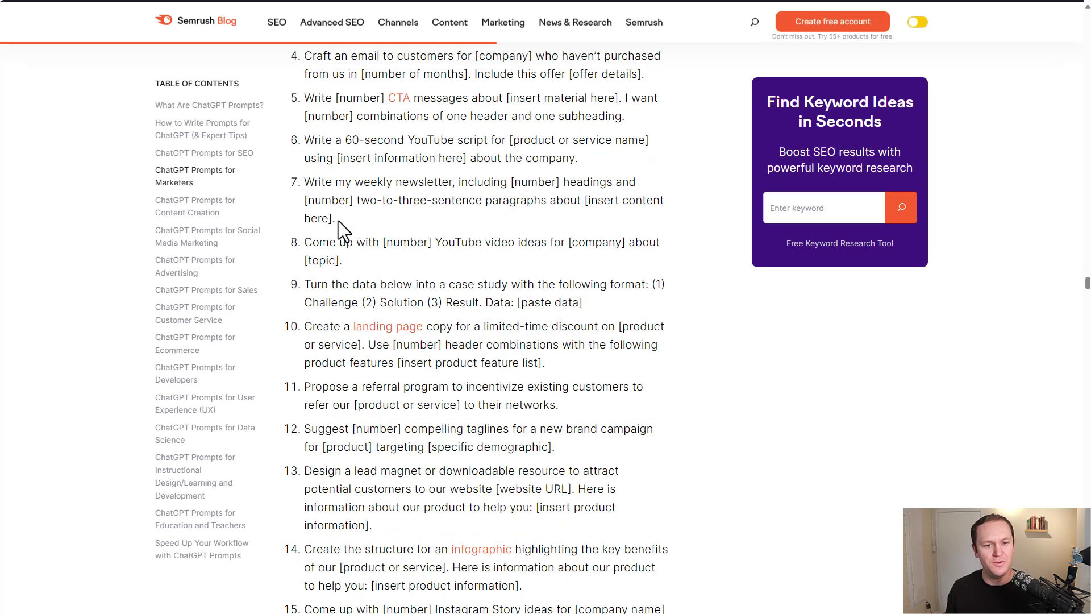
drag(337, 220, 305, 181)
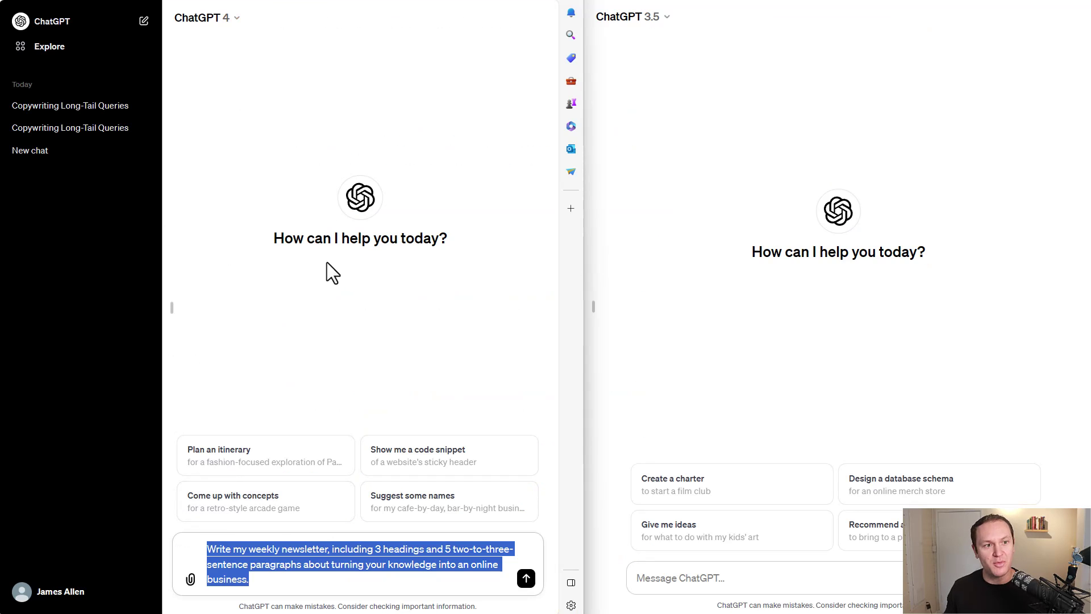
Step: Paste the newsletter prompt into GPT-3.5 and send it to both GPT-3.5 and GPT-4
click(726, 165)
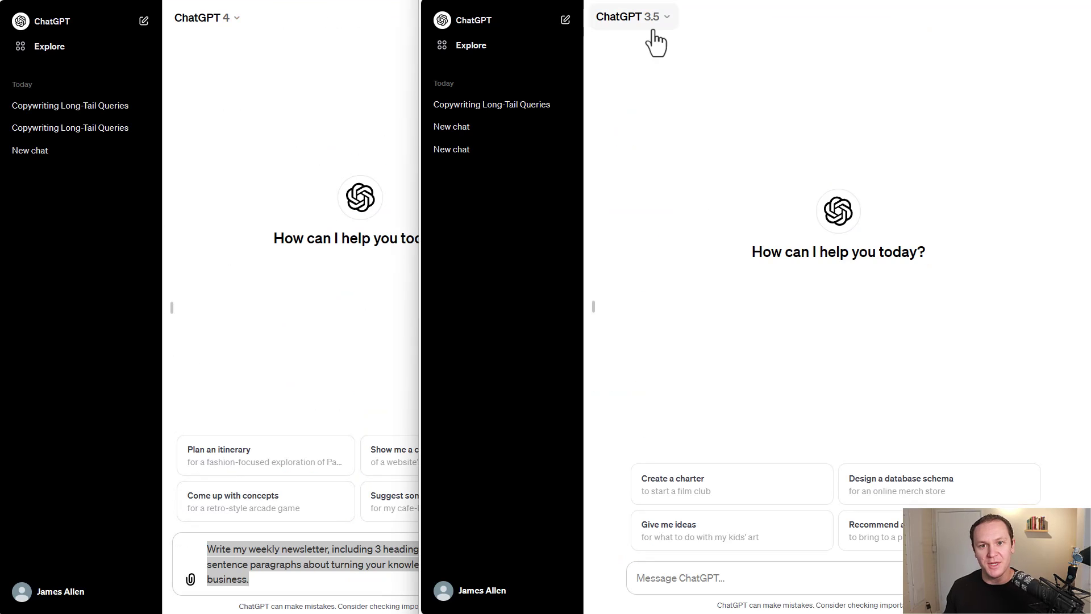
click(754, 572)
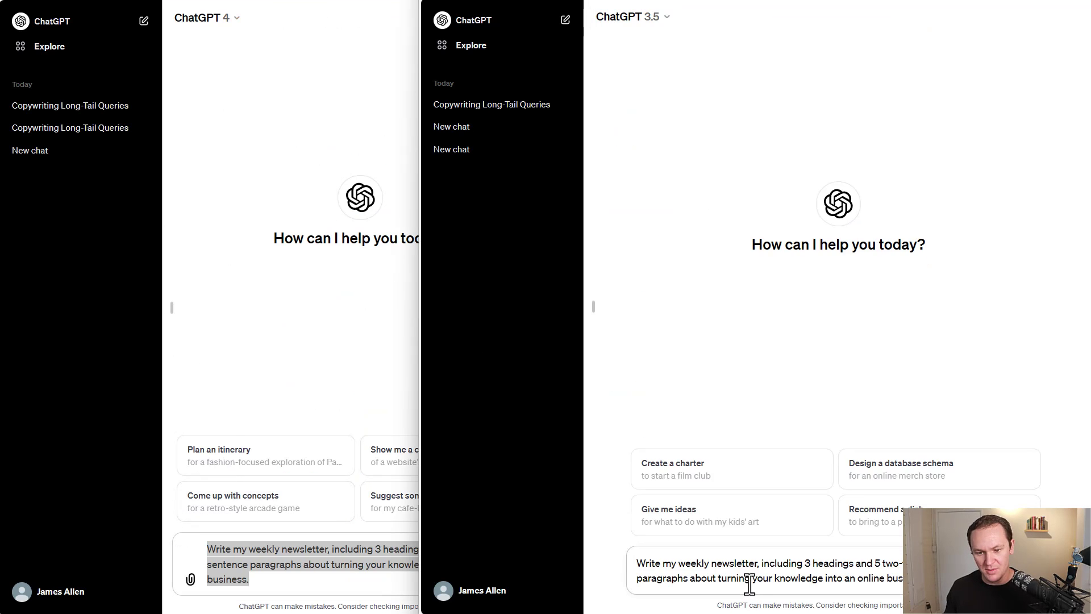
text(Write my weekly newsletter, including 3 headings and 5 two-sentence paragraphs about turning your knowledge into an online business.)
key(Return)
click(347, 366)
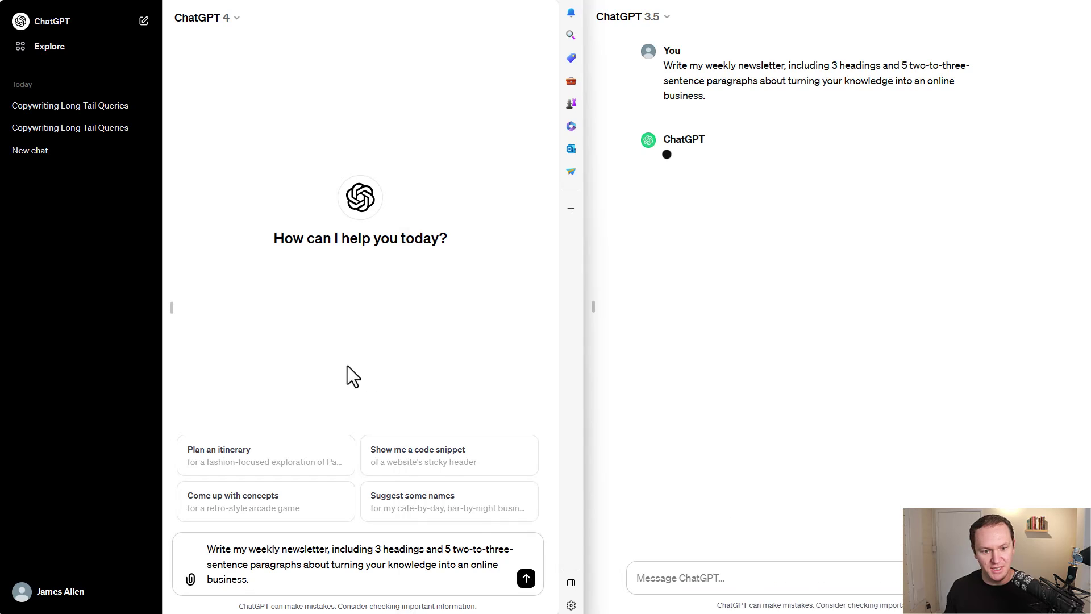
click(523, 578)
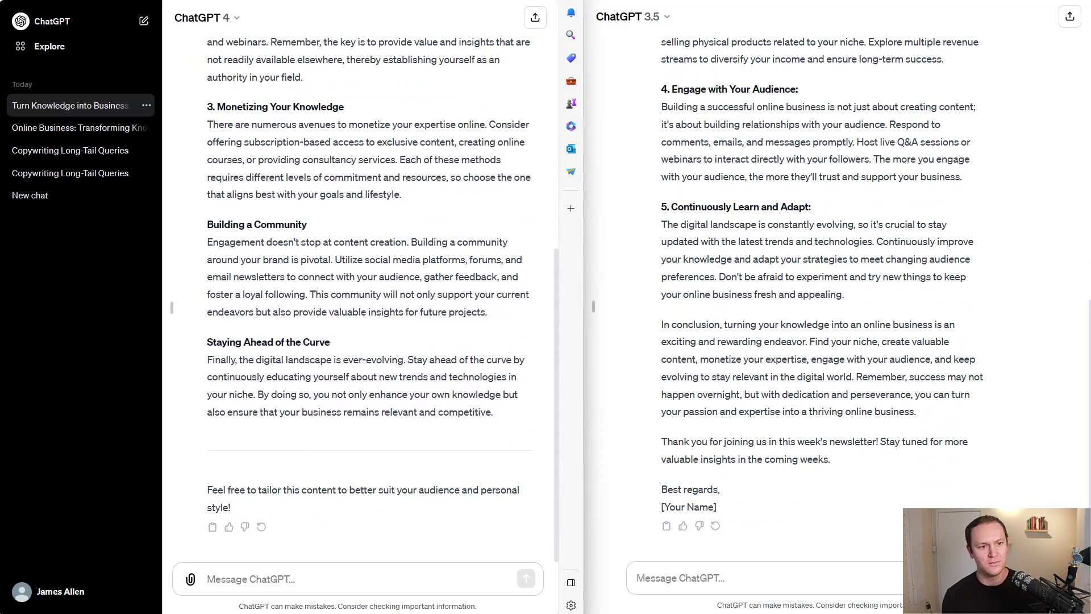
Step: Compare the subject lines and opening sections of the GPT-4 and GPT-3.5 newsletter drafts
scroll(463, 186, up, 8)
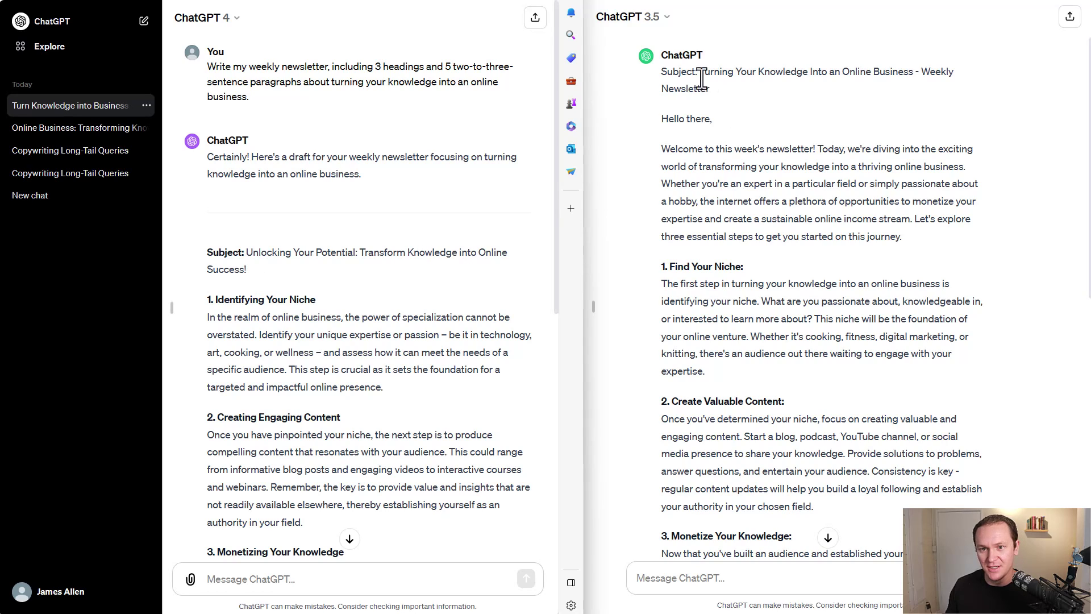
drag(700, 76, 859, 95)
click(799, 87)
click(415, 236)
scroll(327, 281, down, 3)
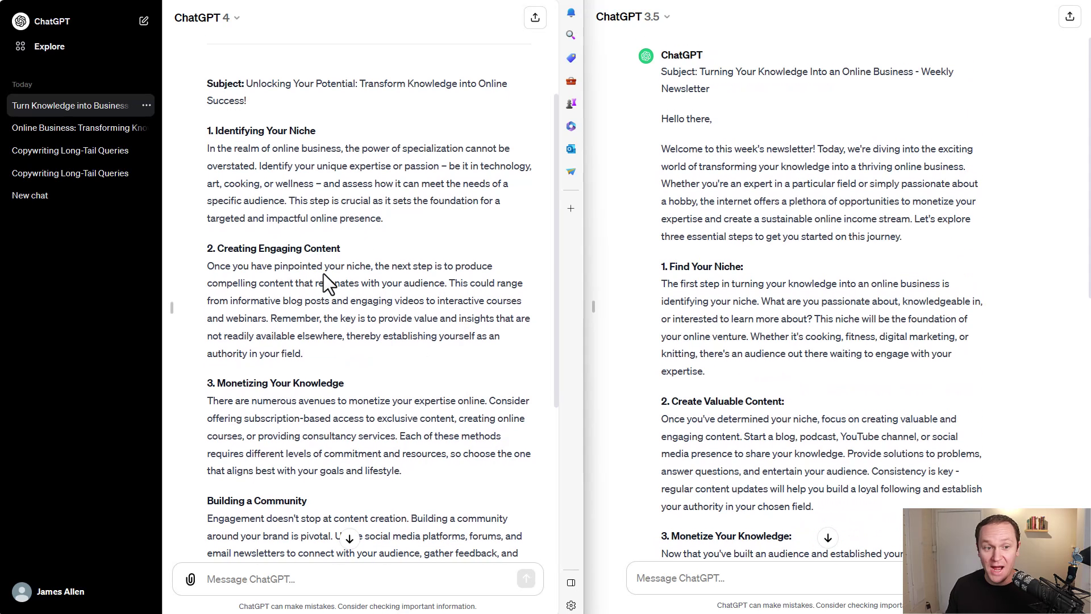
click(796, 131)
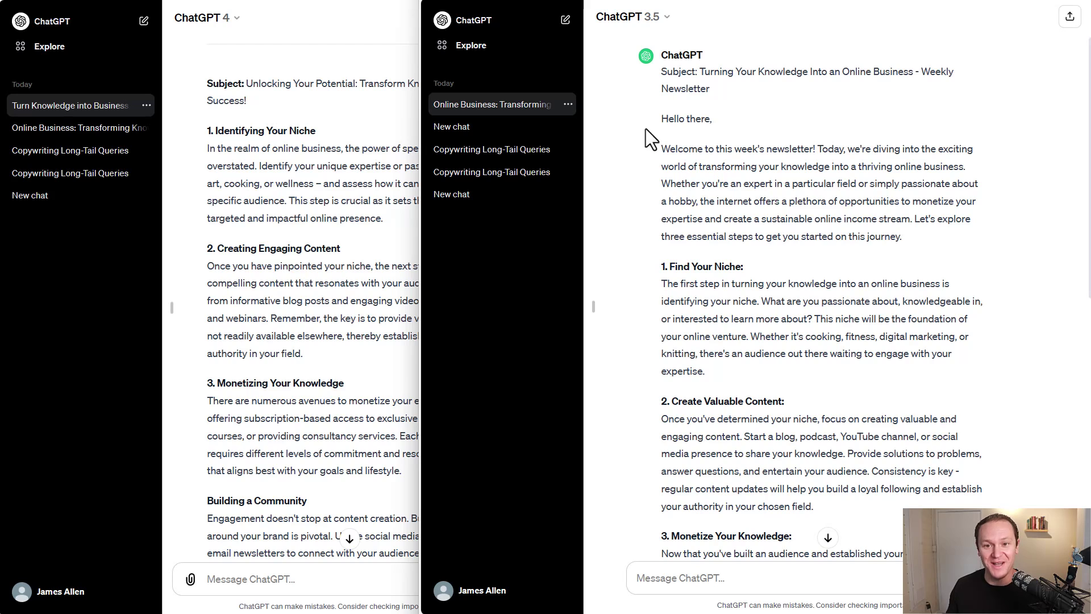
drag(661, 67, 911, 236)
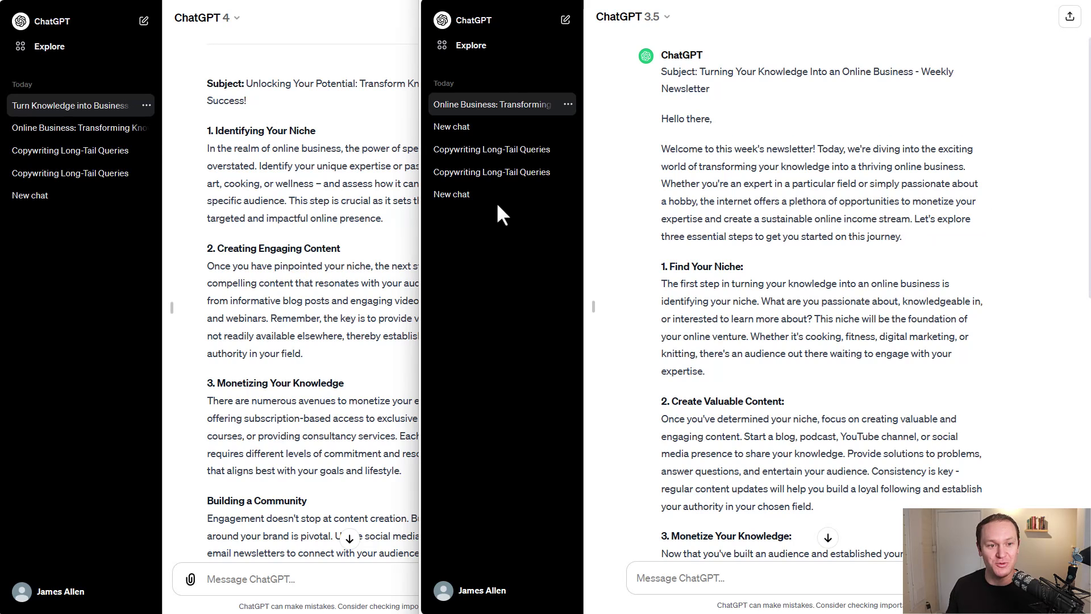
click(318, 171)
scroll(309, 162, up, 2)
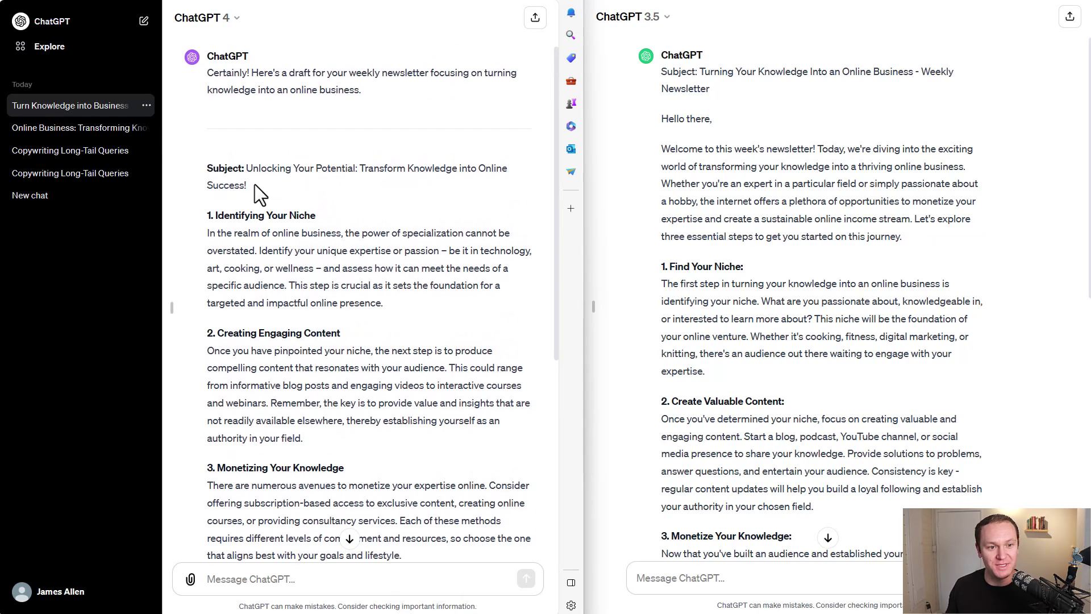
drag(254, 184, 465, 312)
click(465, 311)
scroll(465, 311, down, 2)
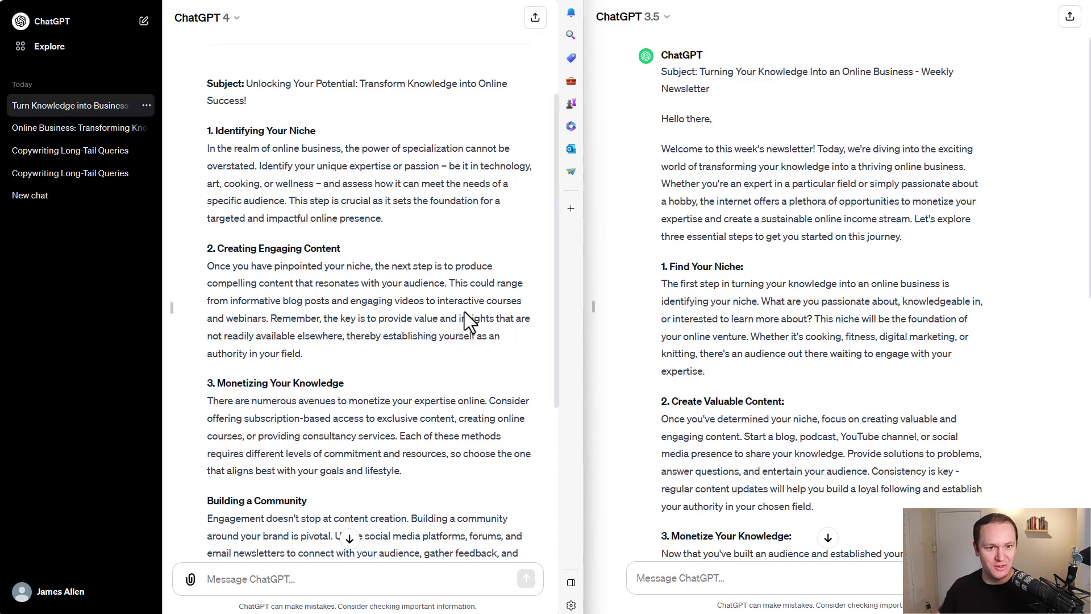
triple_click(655, 128)
key(ctrl+shift+s)
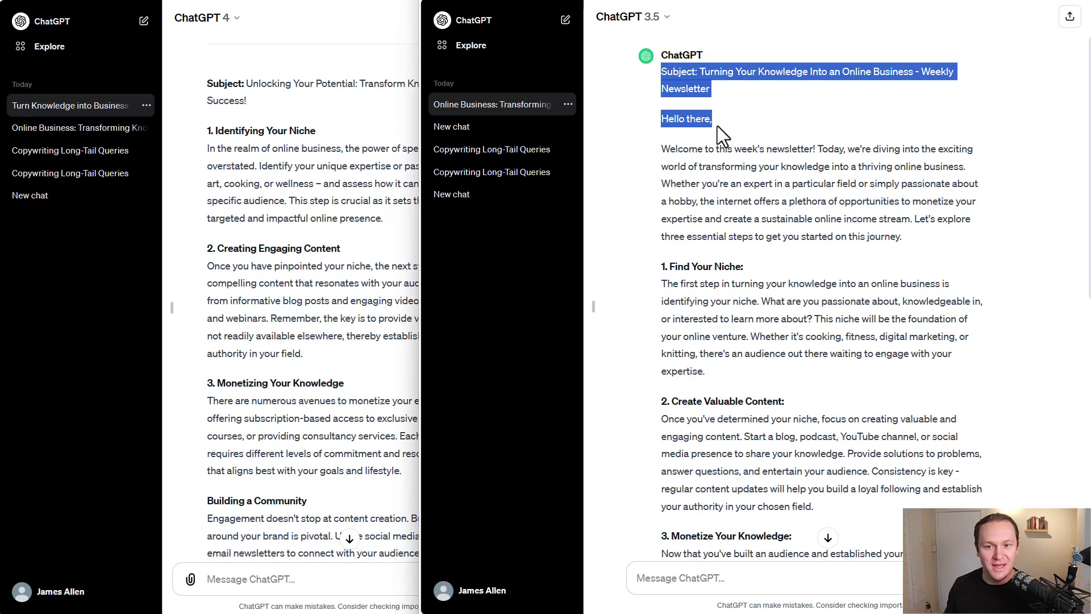
click(714, 138)
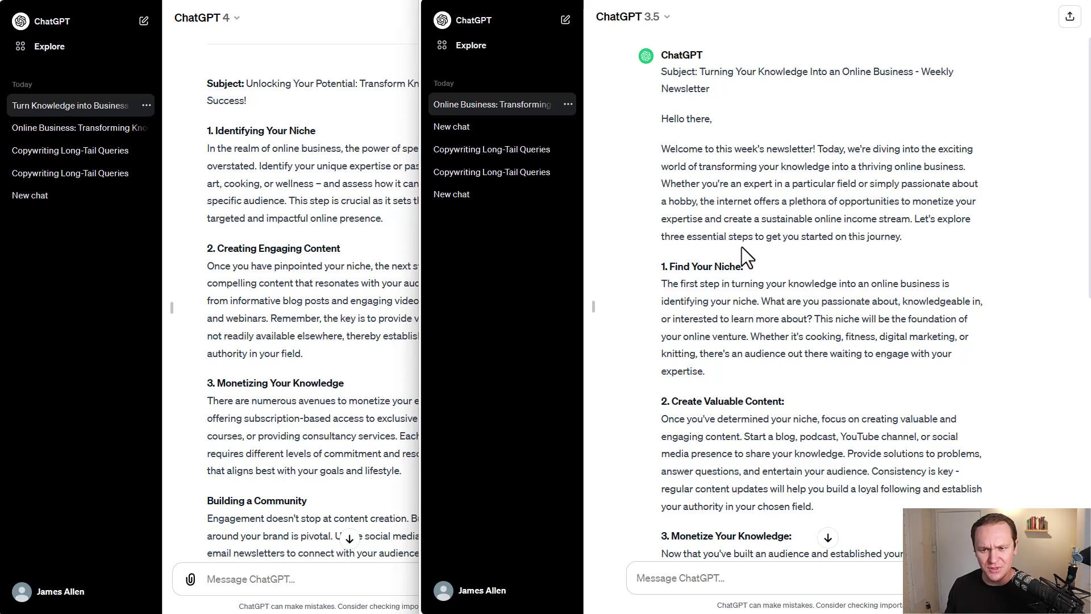
Step: Compare the later sections and [Your Name] sign-offs of the two newsletters
scroll(650, 182, down, 1)
scroll(650, 183, down, 8)
drag(662, 43, 812, 267)
click(854, 276)
scroll(854, 276, down, 1)
click(247, 351)
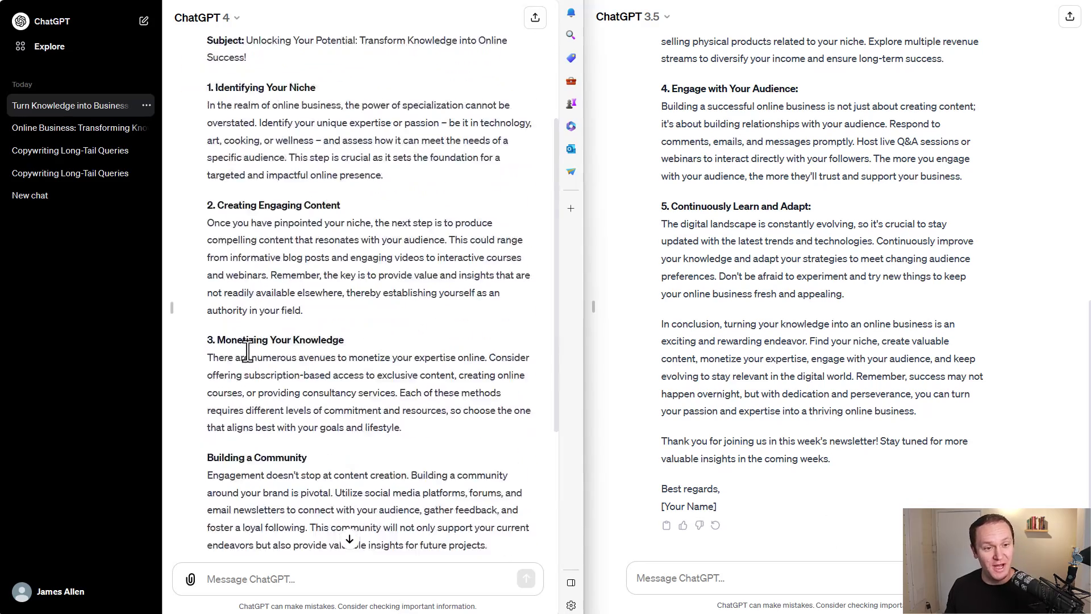
drag(351, 383, 203, 380)
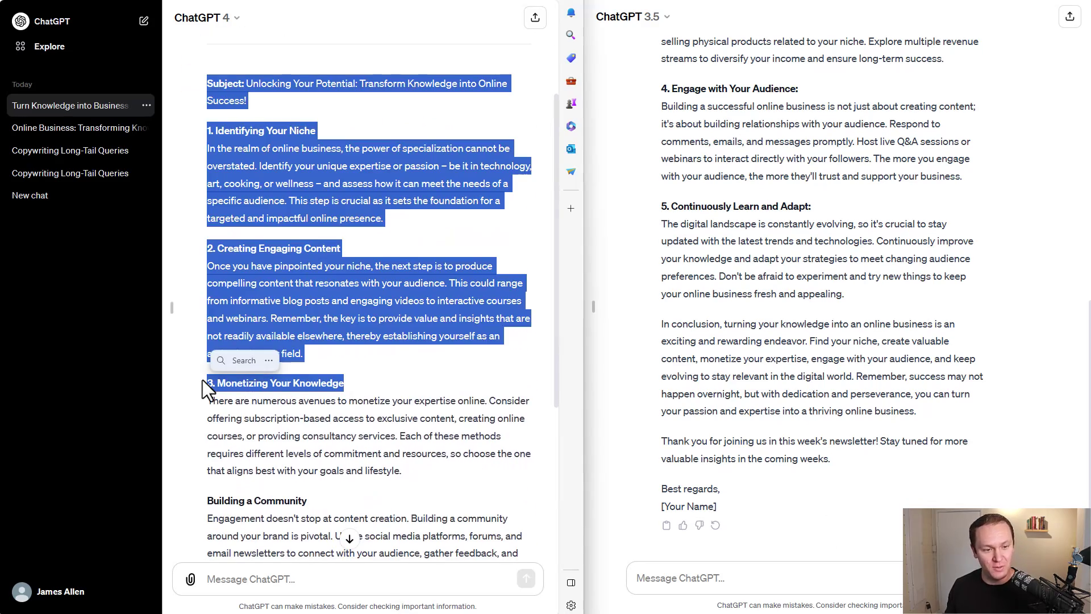
click(202, 380)
scroll(204, 379, up, 1)
scroll(190, 328, down, 5)
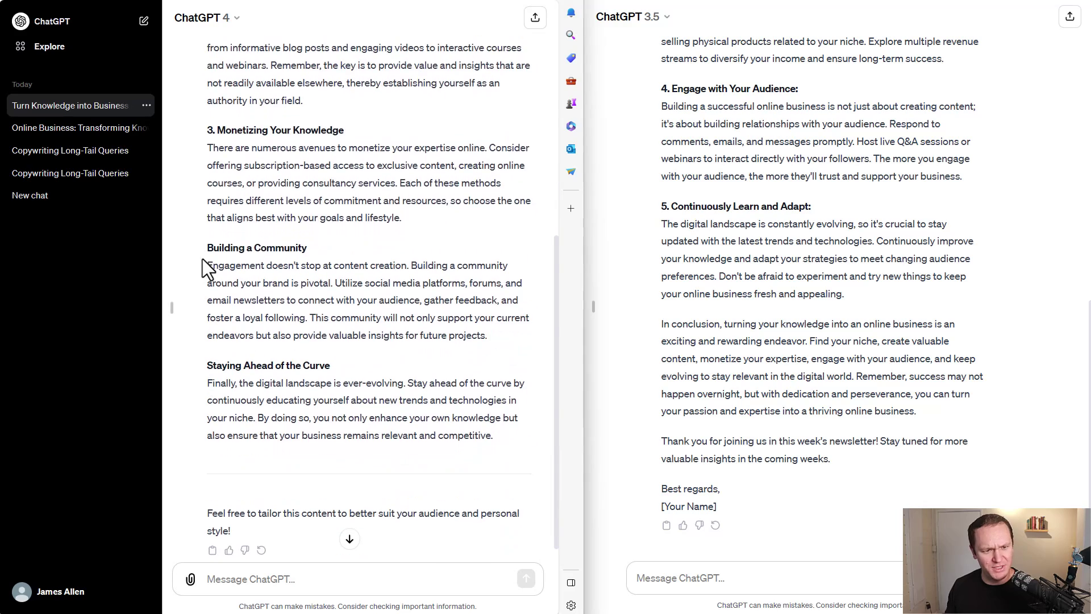
shift+click(214, 258)
click(316, 258)
shift+click(200, 364)
click(200, 363)
scroll(200, 363, up, 7)
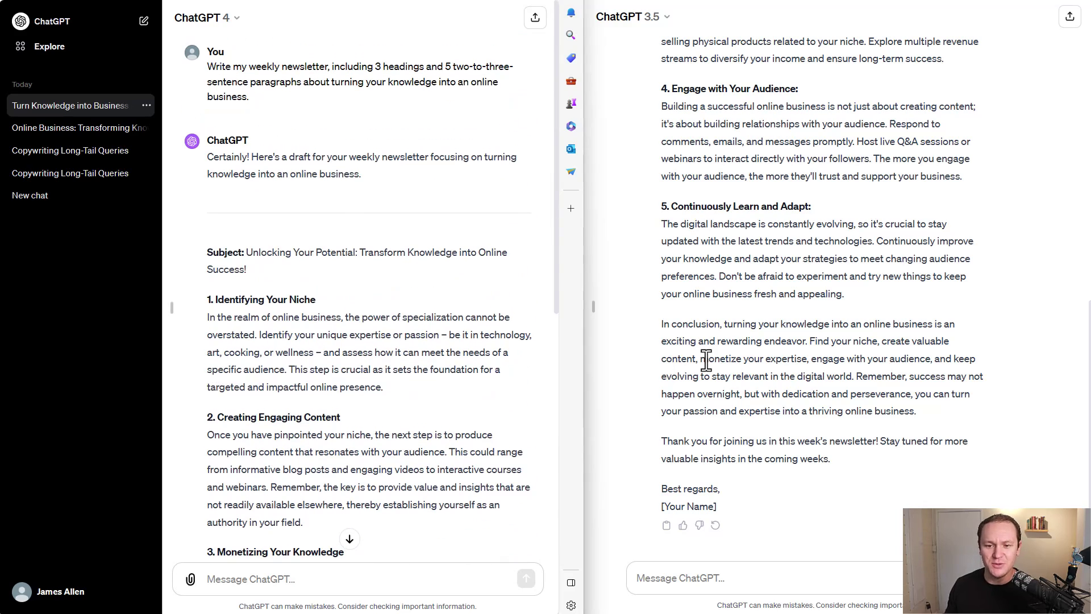
scroll(705, 360, up, 5)
scroll(704, 361, down, 5)
drag(719, 528, 668, 509)
click(668, 509)
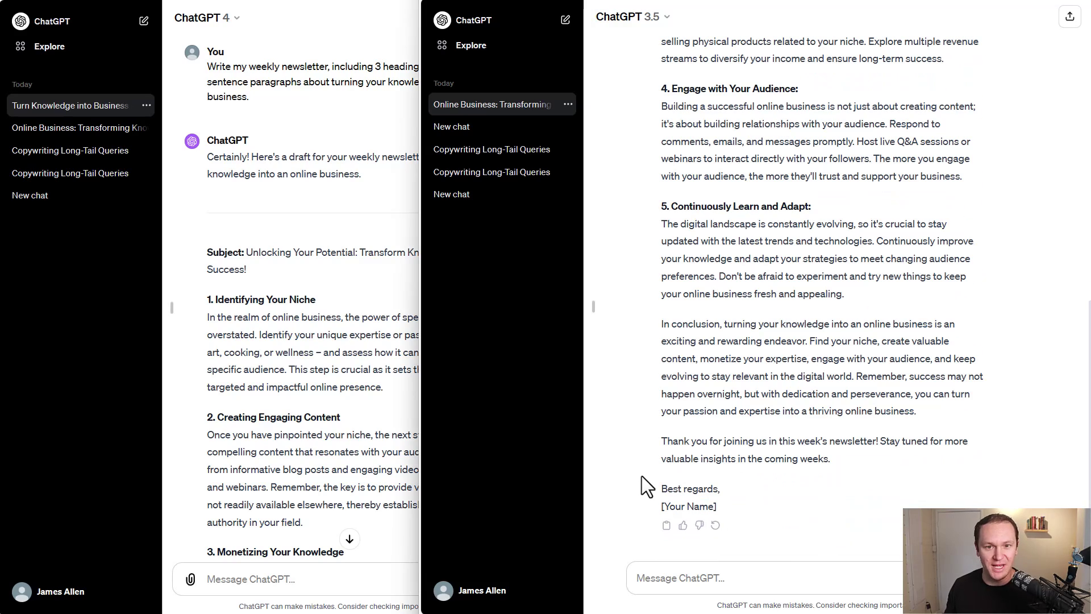
click(366, 109)
scroll(353, 267, down, 5)
scroll(317, 263, up, 1)
scroll(317, 263, up, 1)
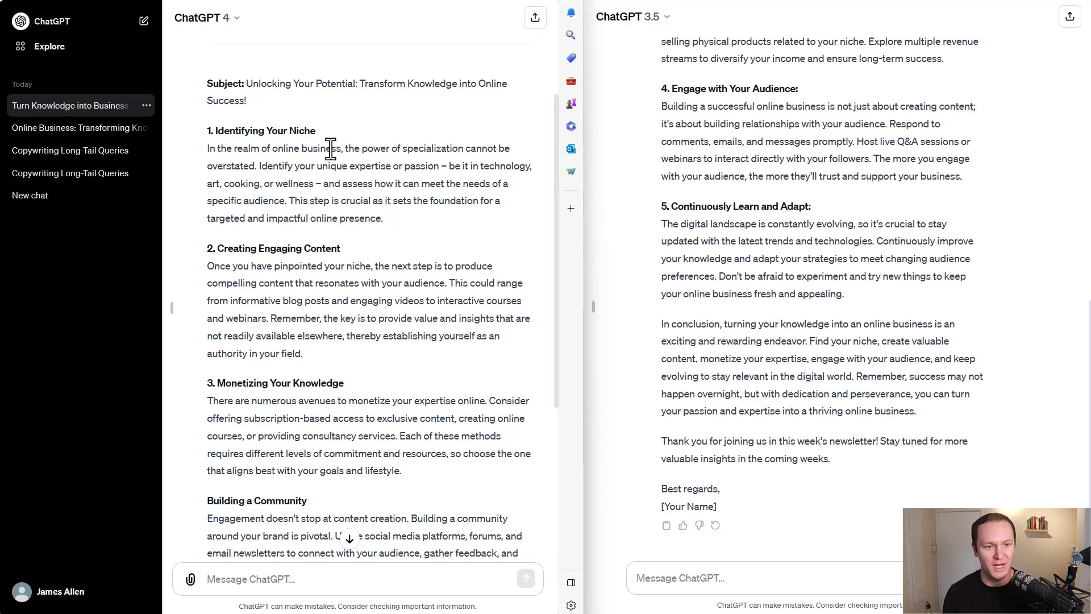
Step: Review the GPT-4 newsletter's first section, then the GPT-3.5 draft's subject line
mouse_move(434, 230)
mouse_down()
mouse_move(207, 120)
mouse_move(424, 217)
mouse_up()
click(203, 129)
click(424, 217)
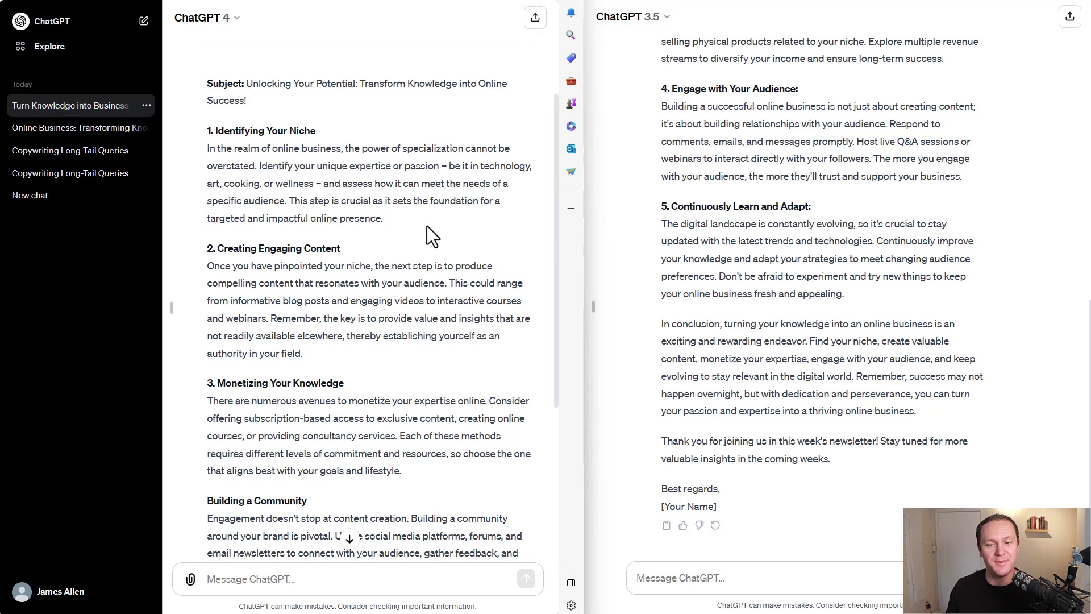
scroll(656, 197, up, 15)
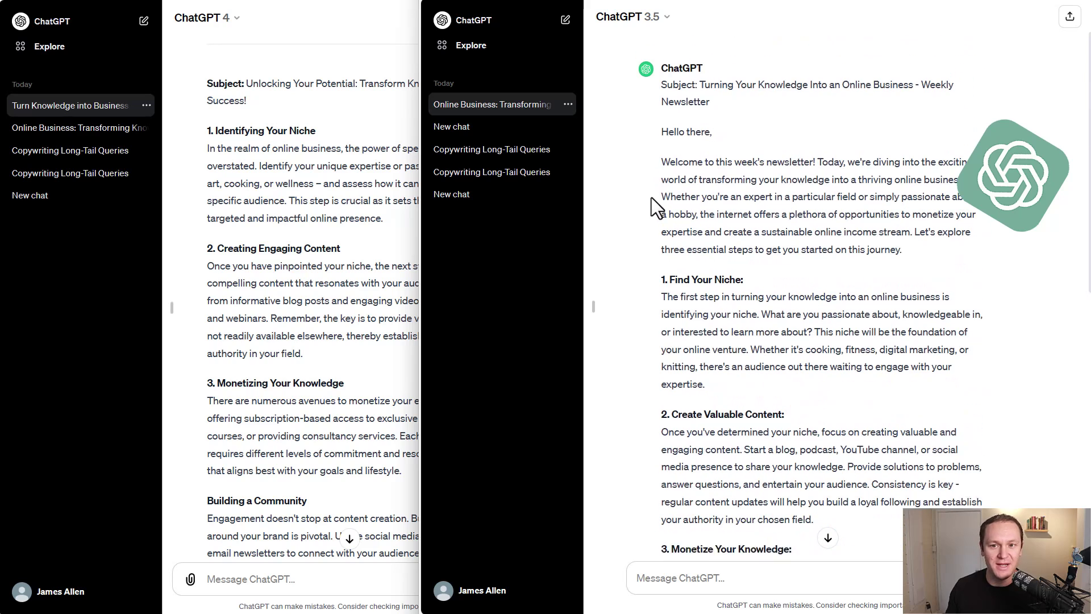
drag(659, 94, 807, 146)
click(775, 163)
scroll(775, 163, down, 2)
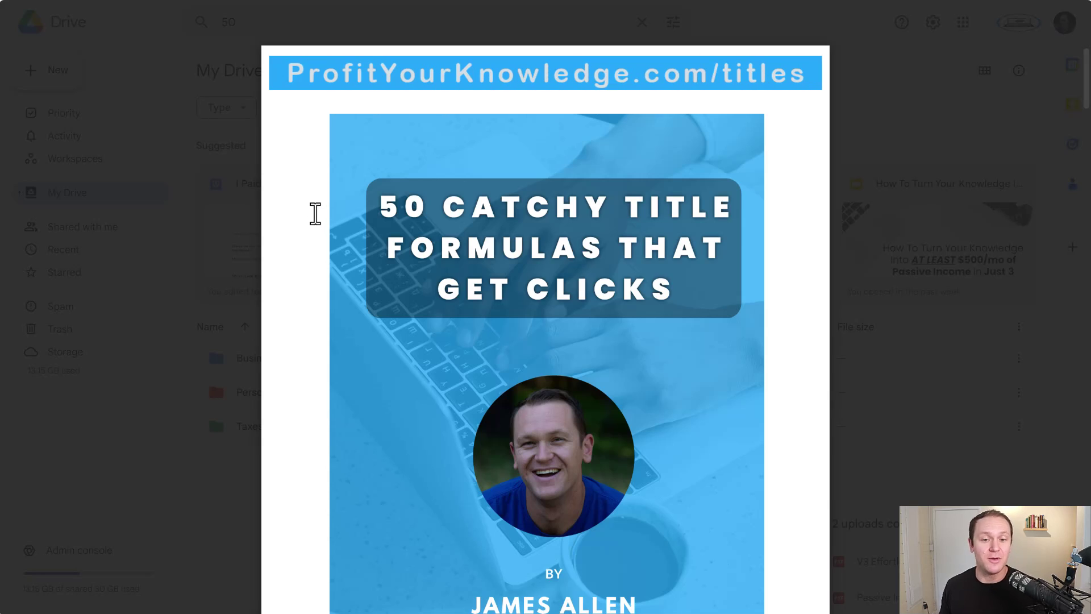
Step: Scroll through the 50 Catchy Title Formulas PDF, skimming categories like For Beginners Titles
scroll(316, 216, down, 3)
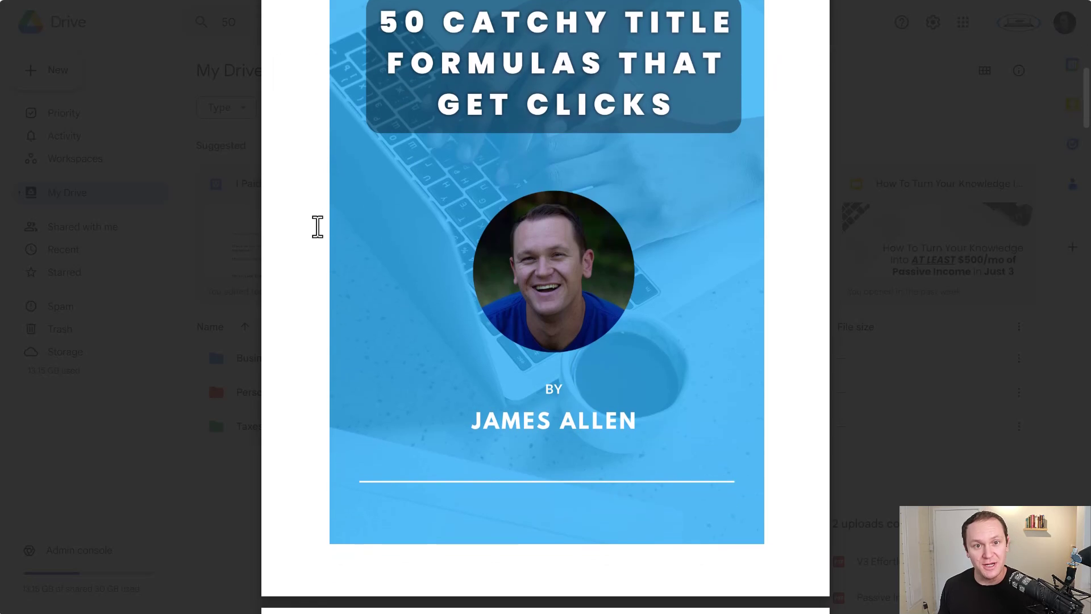
scroll(317, 227, down, 2)
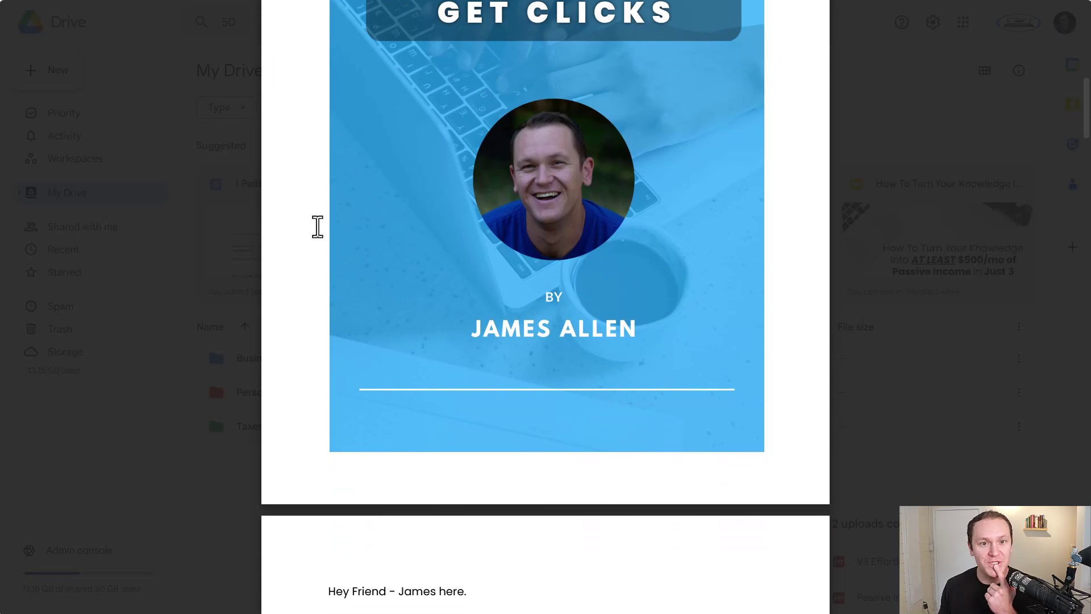
scroll(317, 227, down, 13)
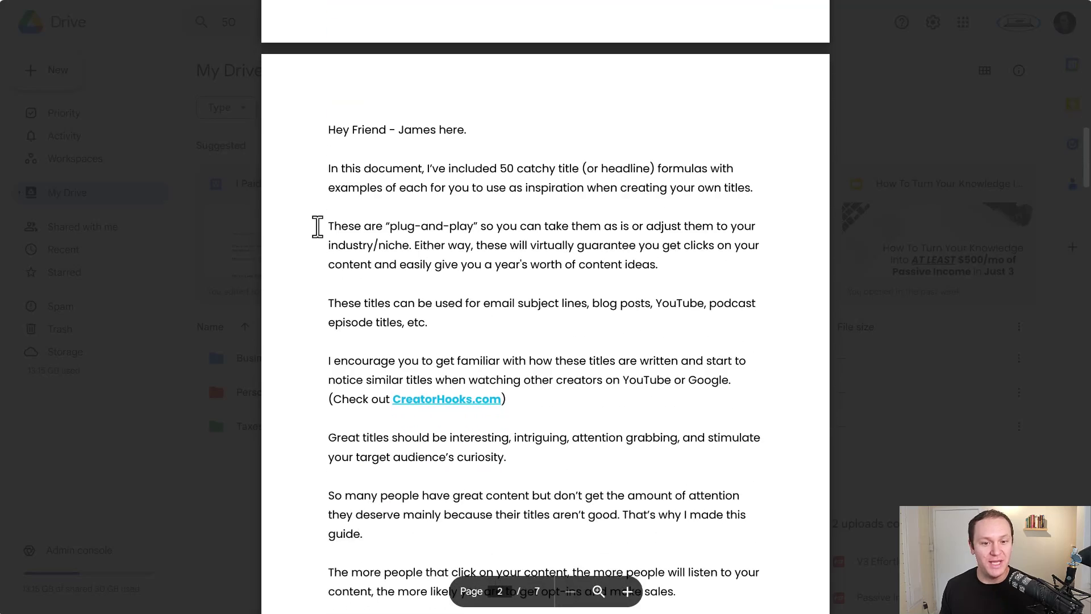
scroll(318, 230, down, 8)
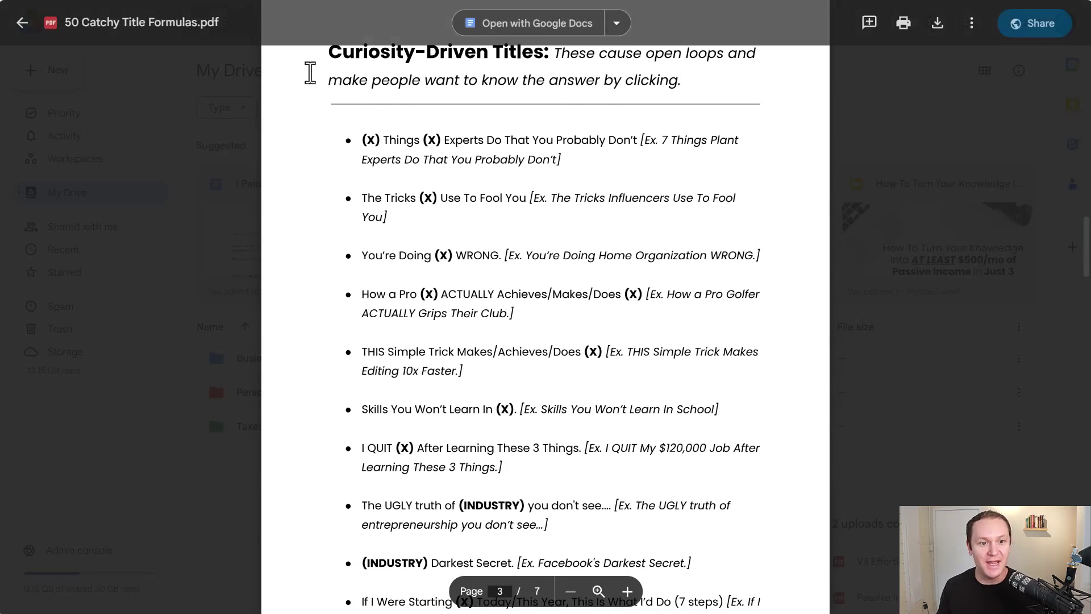
scroll(312, 68, up, 2)
drag(320, 150, 550, 146)
scroll(302, 238, down, 11)
drag(302, 241, 451, 230)
scroll(441, 238, down, 12)
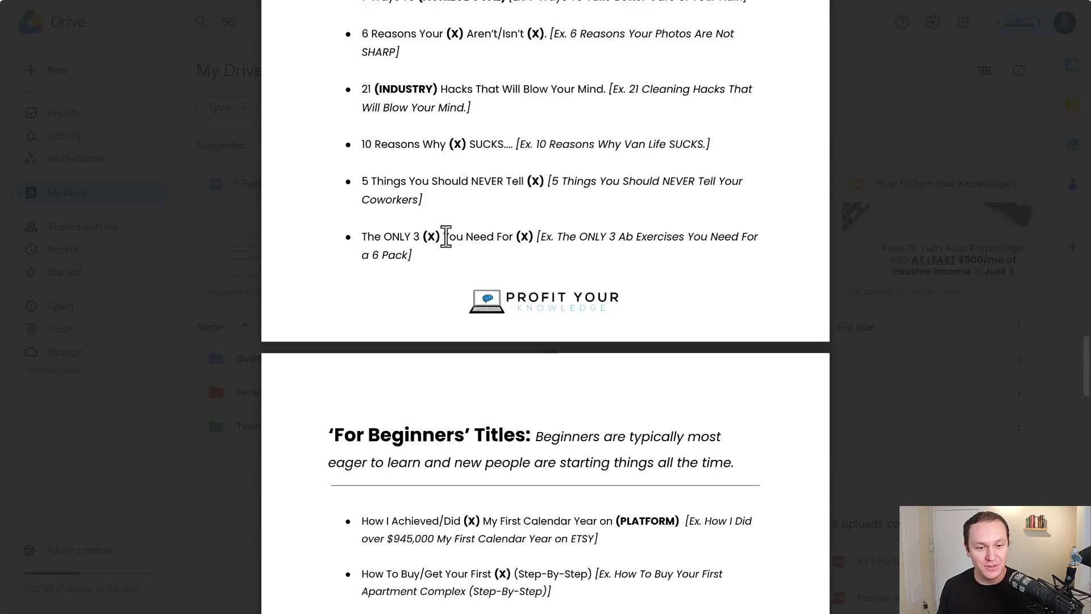
drag(326, 344, 535, 351)
scroll(535, 351, up, 12)
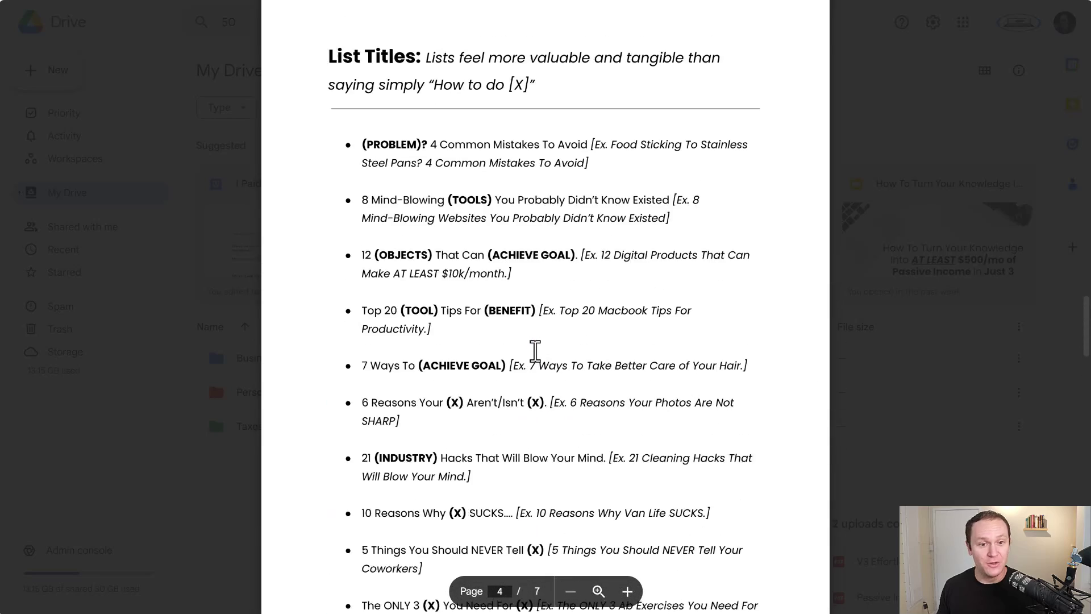
scroll(535, 351, up, 12)
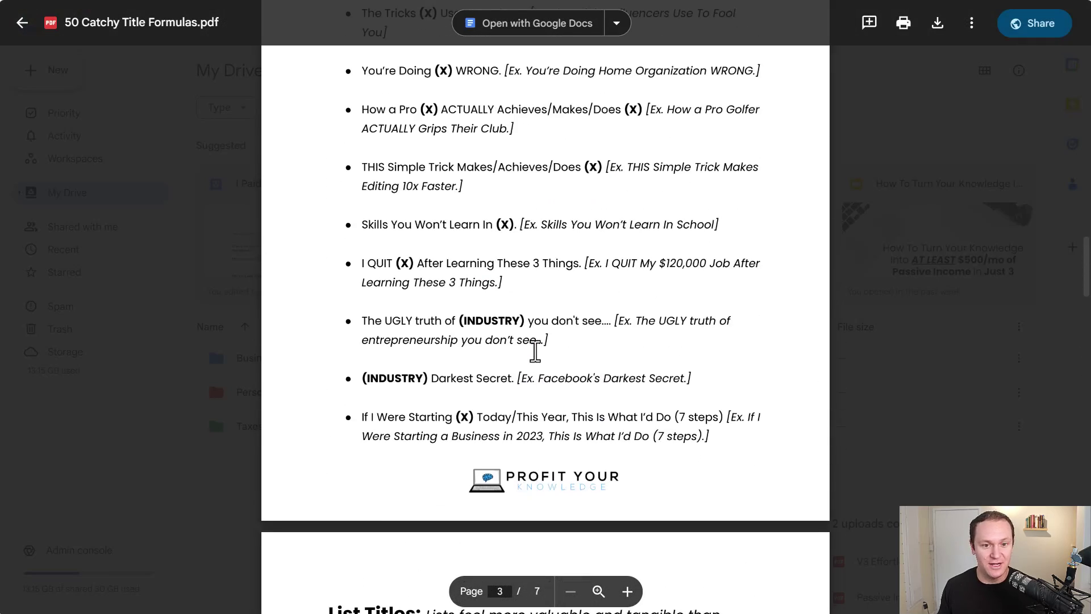
scroll(535, 351, down, 2)
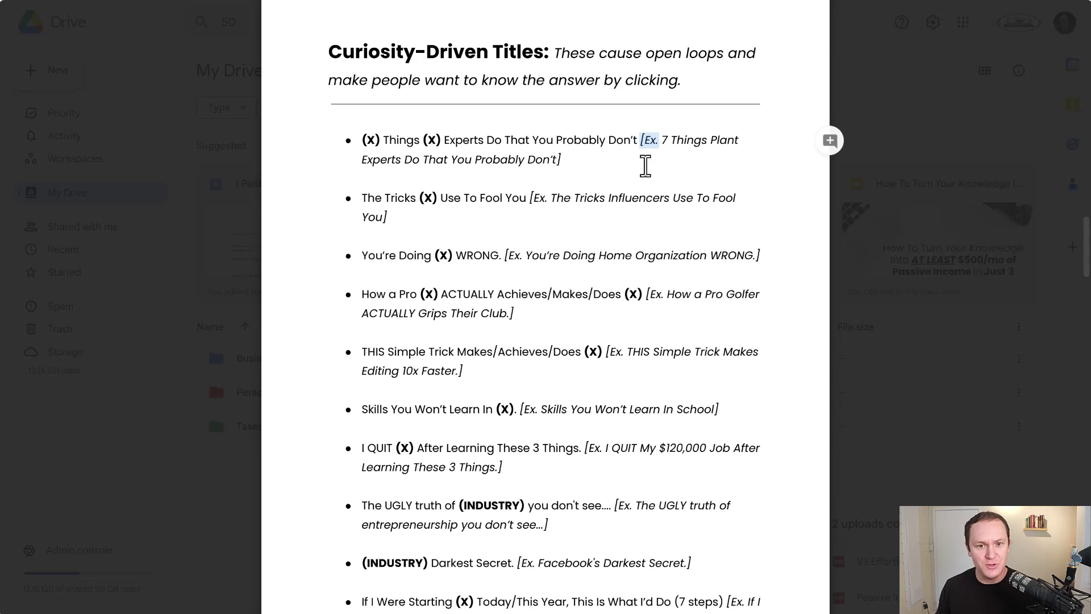
Step: Study the Curiosity-Driven template examples, then select all of the template bullets
drag(641, 149, 551, 168)
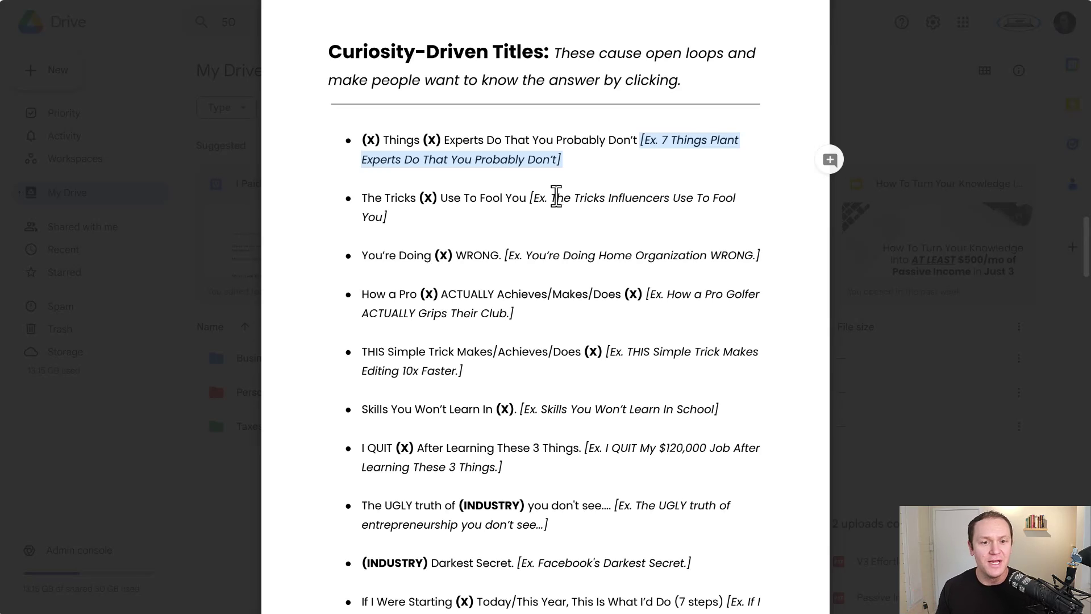
scroll(432, 227, down, 2)
double_click(455, 163)
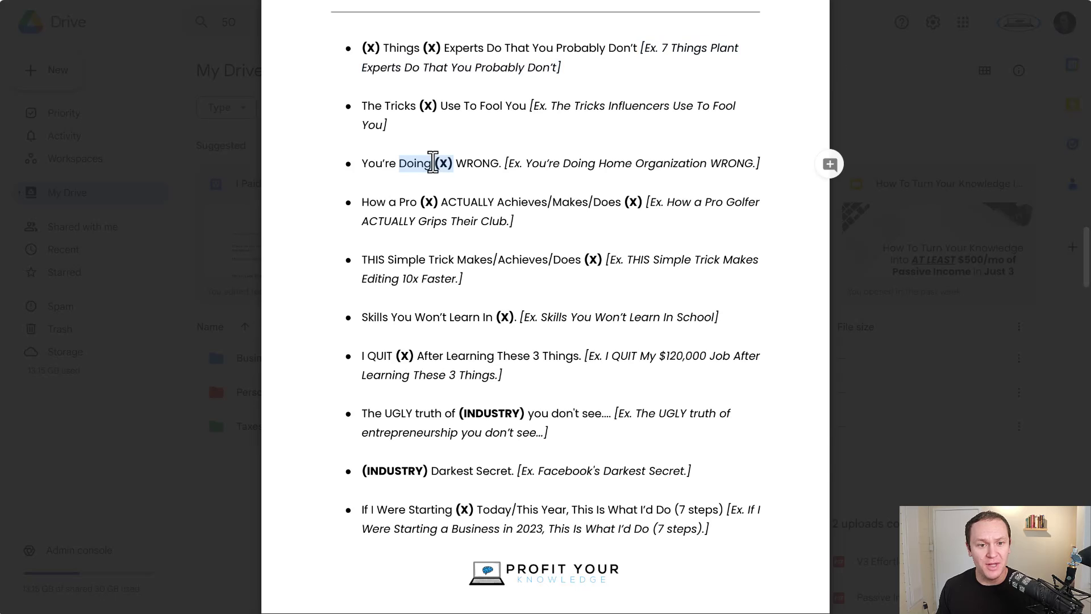
click(330, 219)
scroll(330, 218, up, 2)
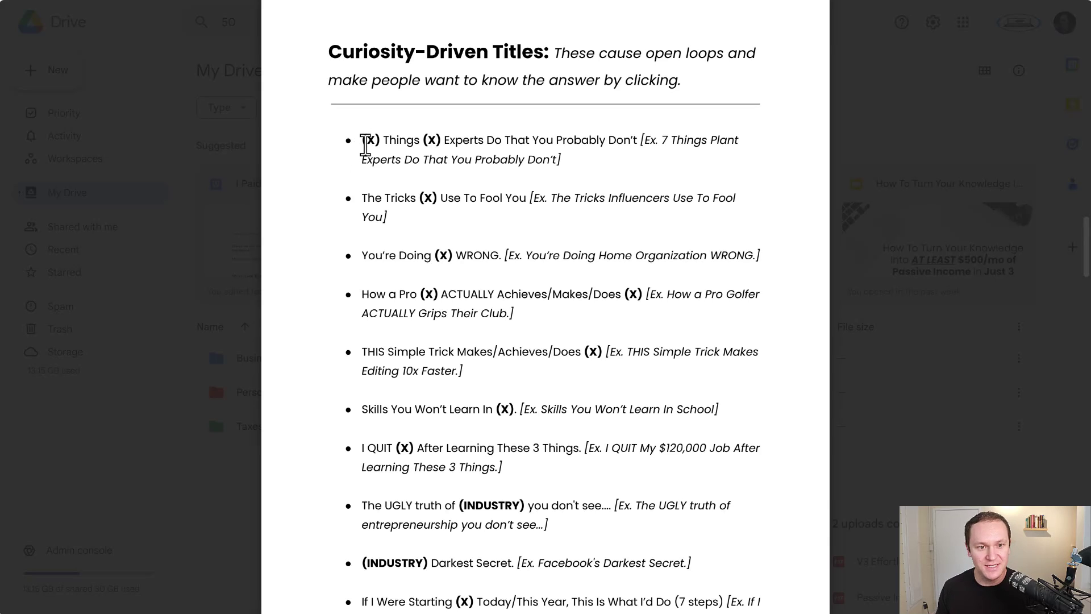
scroll(589, 348, down, 3)
drag(365, 145, 737, 436)
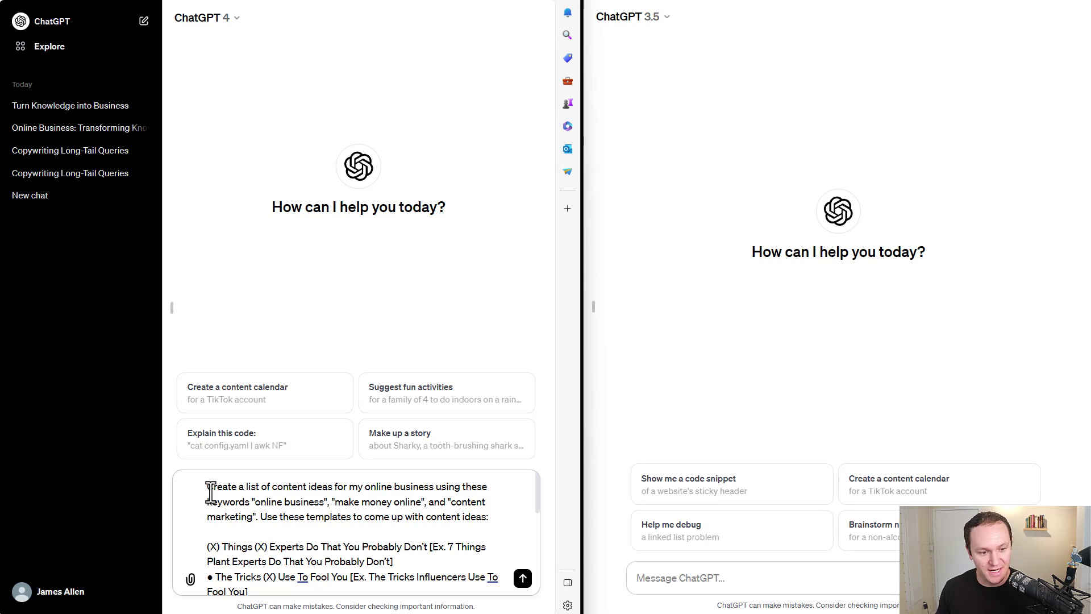
Step: Copy GPT-4's content-ideas prompt into the GPT-3.5 chat and send it there
drag(207, 487, 242, 591)
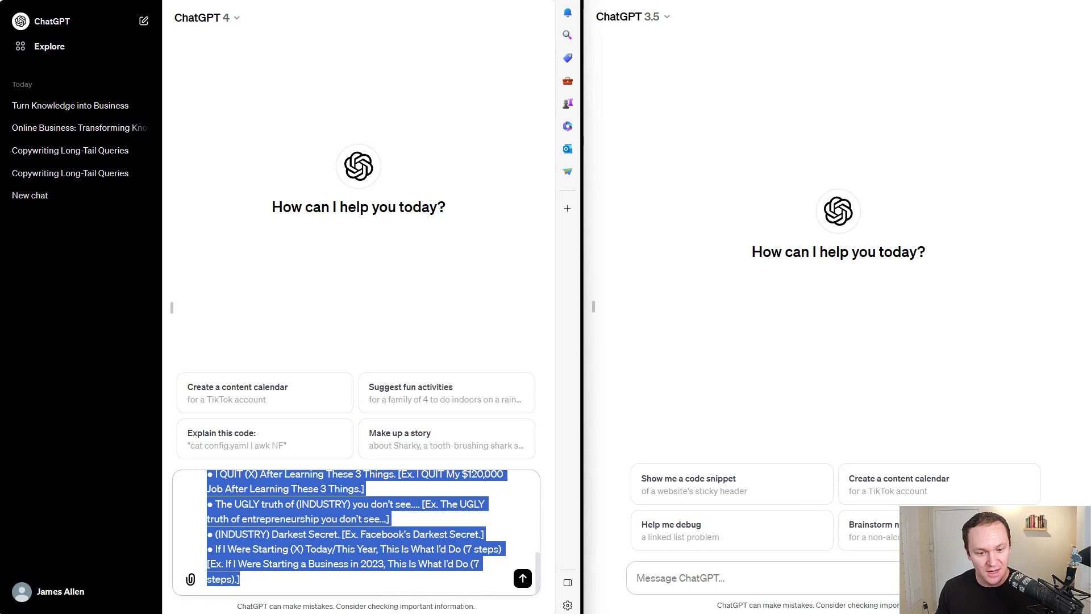
click(756, 302)
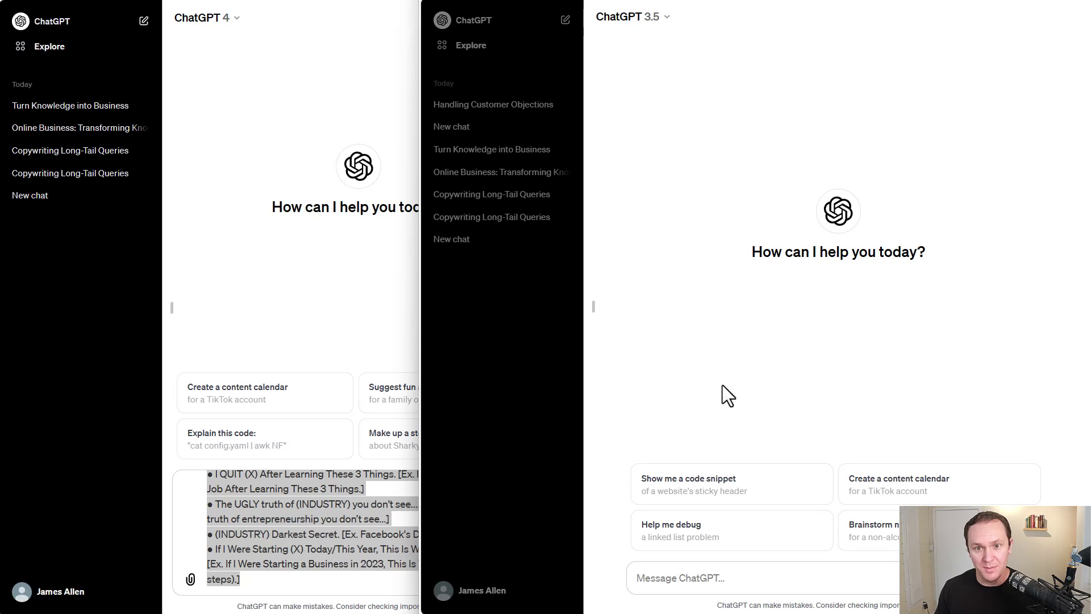
click(732, 573)
key(ctrl+v)
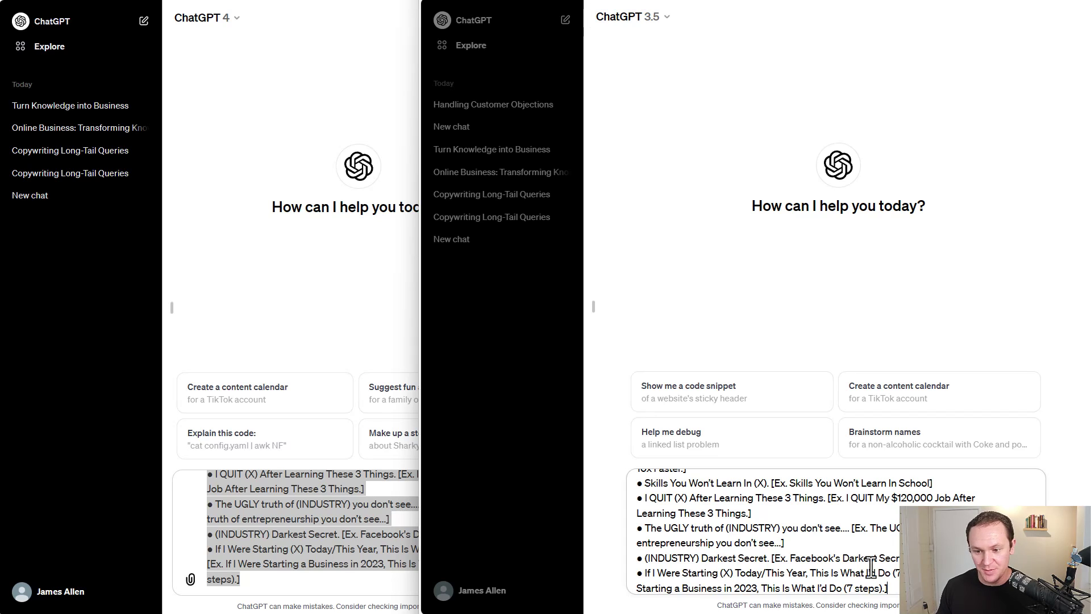
key(Return)
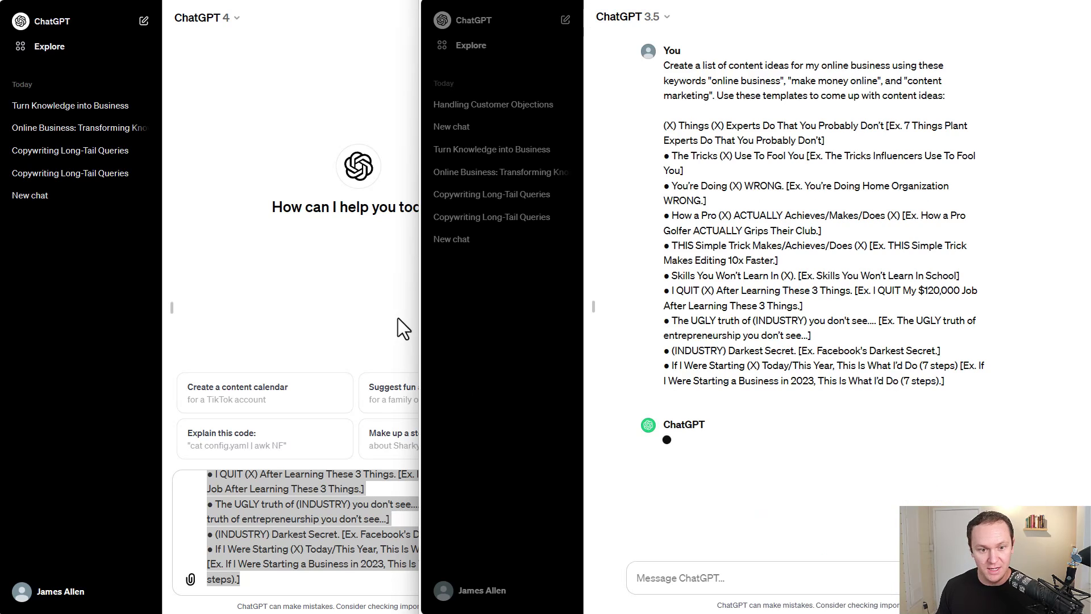
click(397, 317)
Step: Send the prompt to GPT-4 and review its ideas 8 and 9, including 'Content Marketing's Darkest Secret'
click(521, 578)
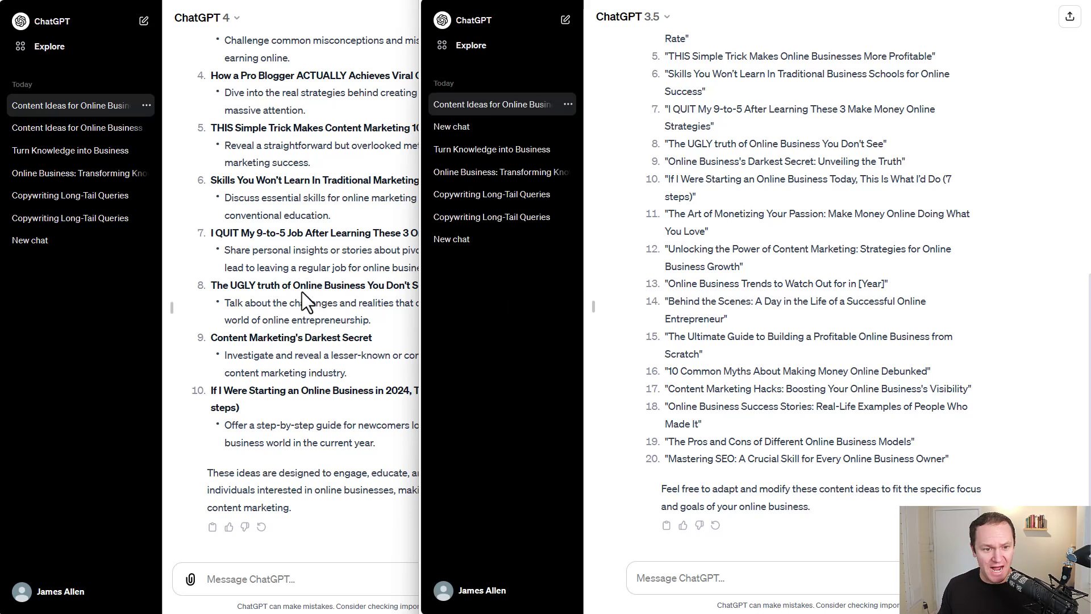
drag(302, 291, 306, 291)
click(376, 319)
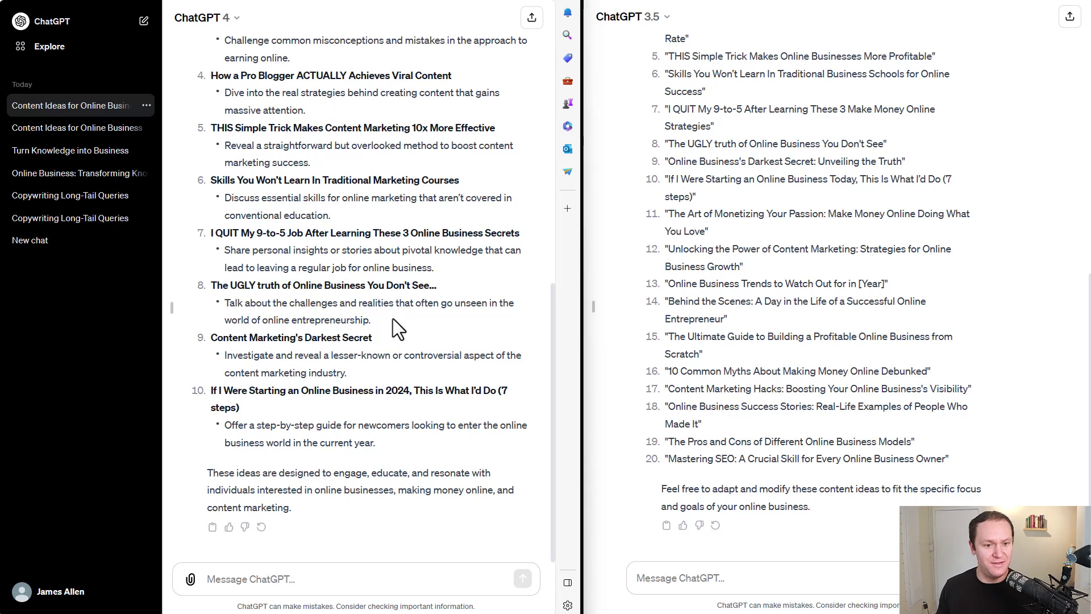
drag(255, 295, 209, 288)
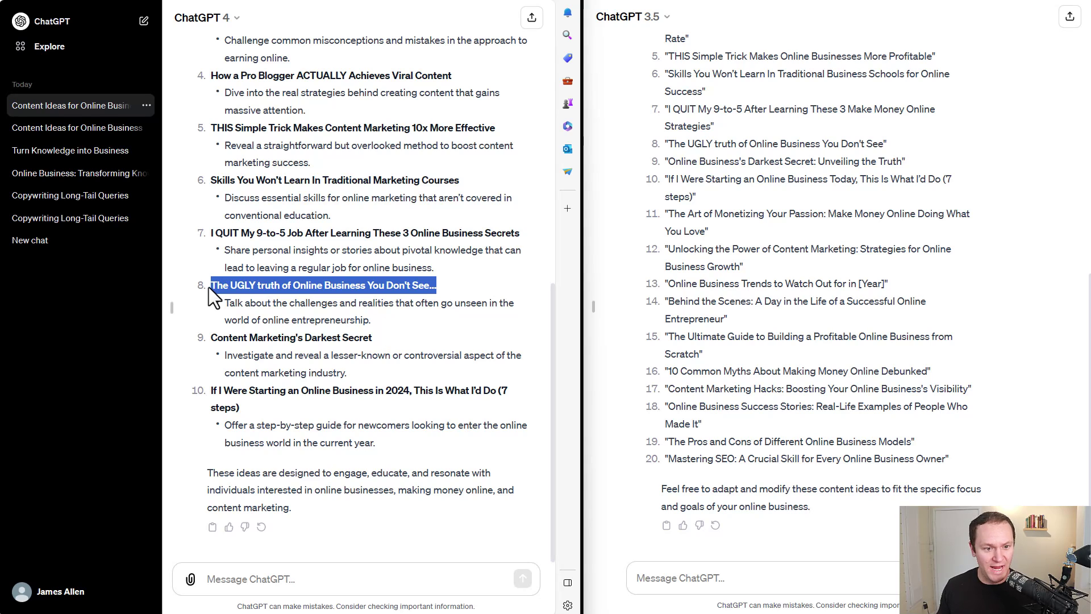
click(200, 322)
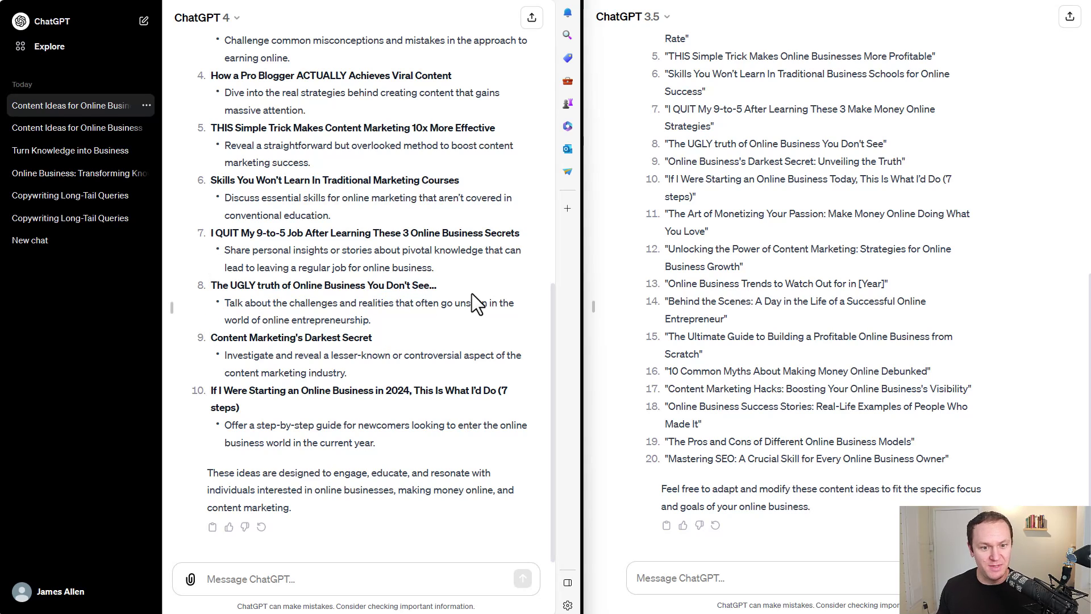
drag(379, 308, 196, 291)
click(201, 314)
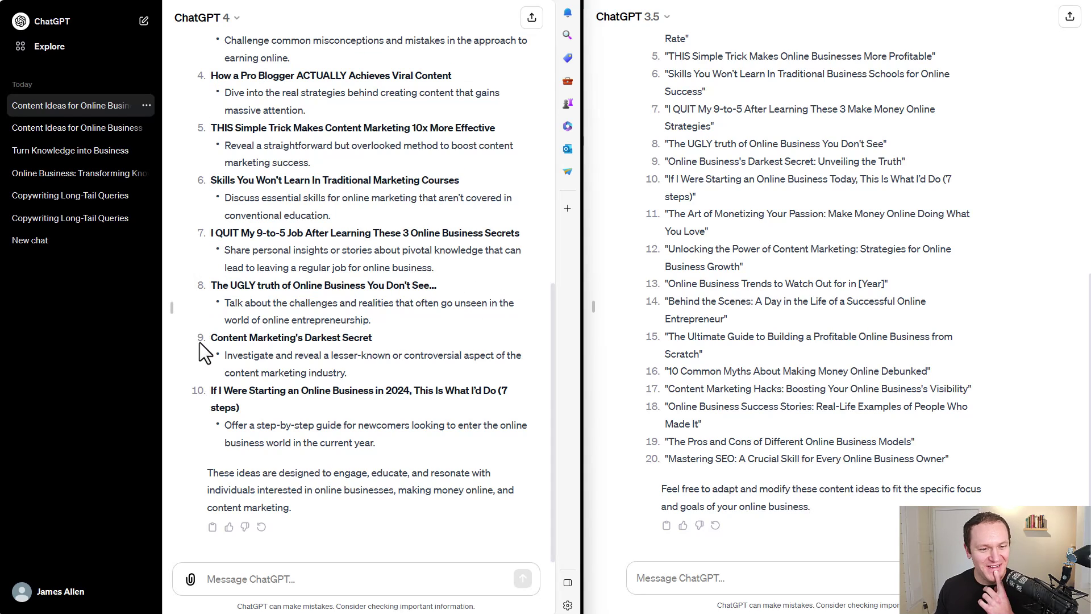
drag(203, 340, 408, 336)
click(394, 362)
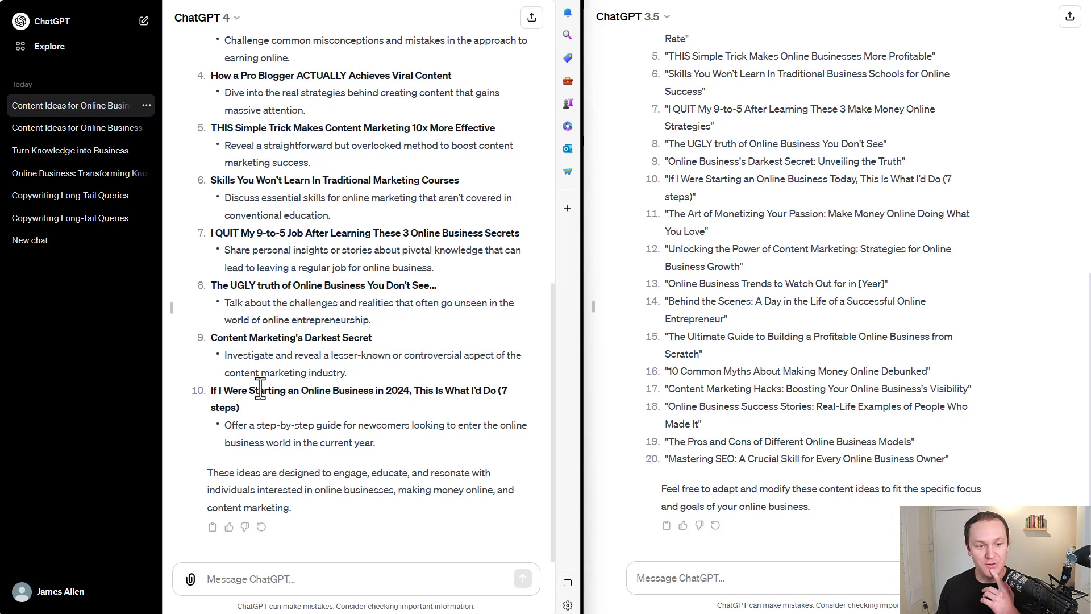
scroll(275, 426, up, 10)
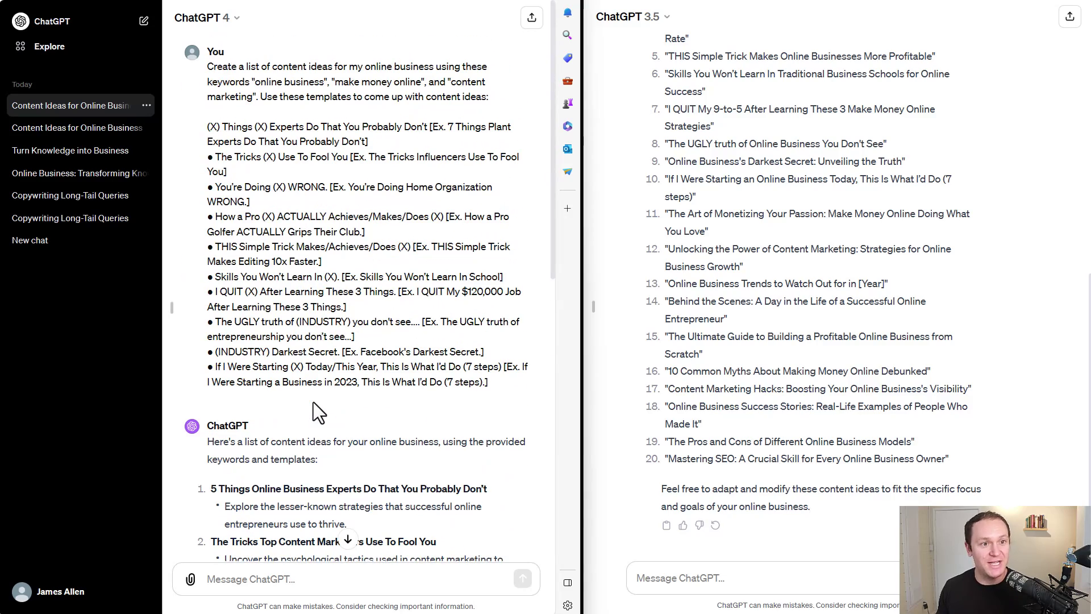
Step: Bring up the catchy title formulas PDF briefly, then glance back at the GPT-4 conversation
key(alt+Tab)
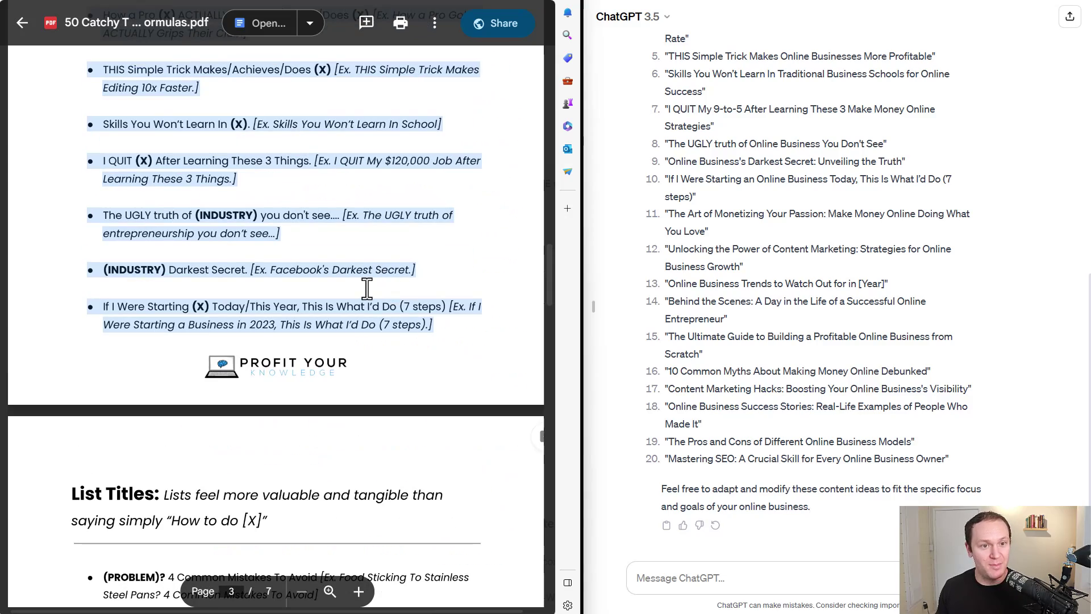
scroll(152, 295, up, 10)
scroll(152, 295, down, 5)
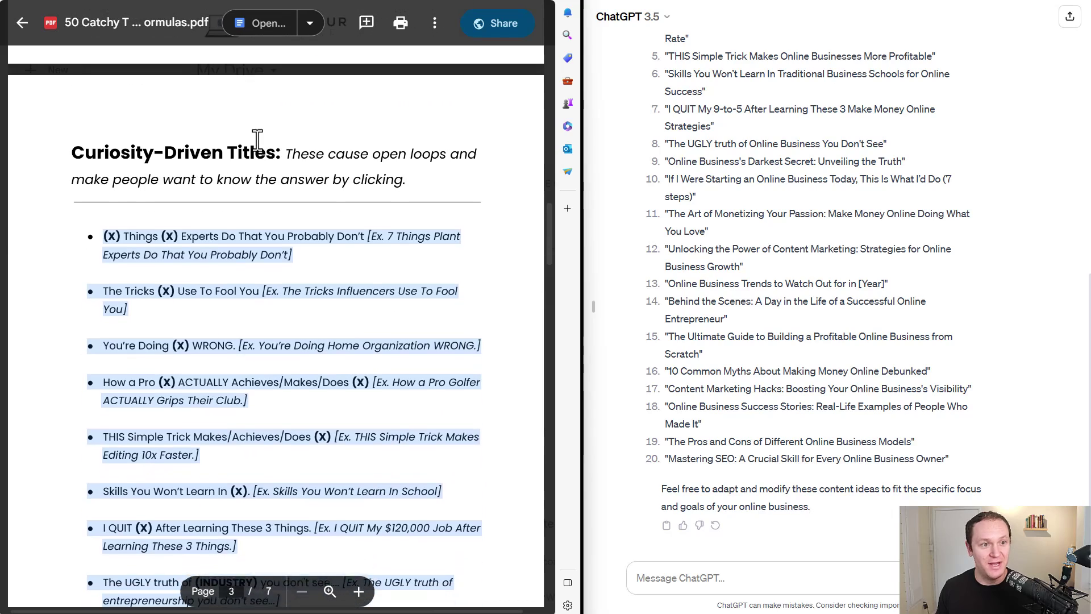
key(alt+Tab)
scroll(350, 332, down, 7)
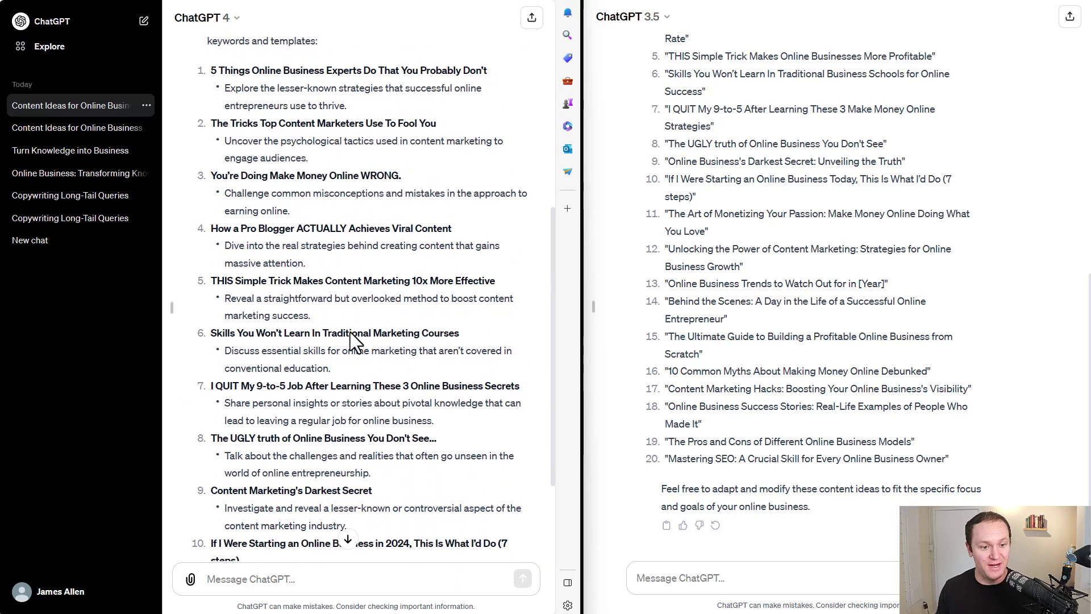
Step: Scroll through the PDF's title formula sections, highlighting each heading down to Intriguing Titles
key(alt+Tab)
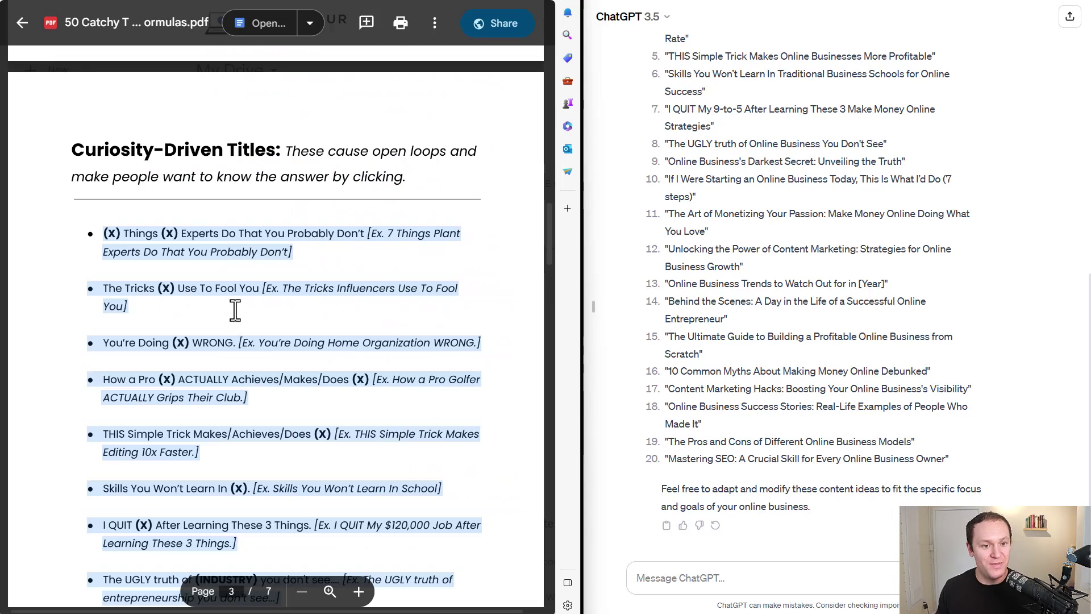
scroll(237, 310, down, 12)
drag(46, 134, 287, 165)
scroll(295, 166, down, 12)
scroll(226, 229, up, 3)
drag(74, 200, 499, 237)
scroll(477, 241, down, 8)
scroll(456, 249, down, 6)
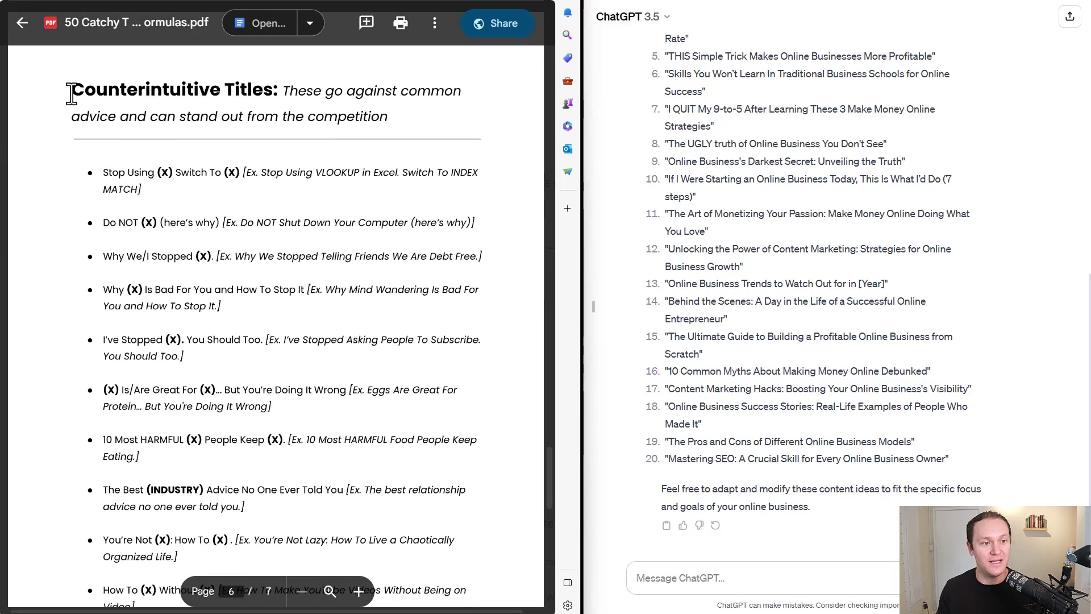
drag(70, 90, 403, 117)
scroll(403, 116, down, 8)
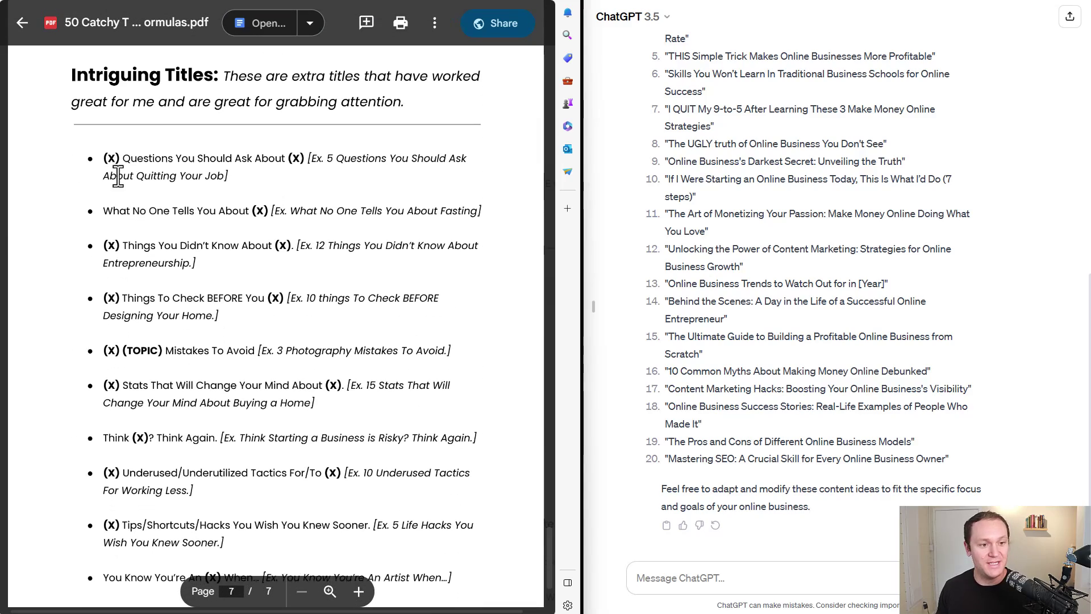
drag(69, 71, 392, 106)
Step: Check the GPT-4 conversation again, then return to the title formulas PDF
key(alt+Tab)
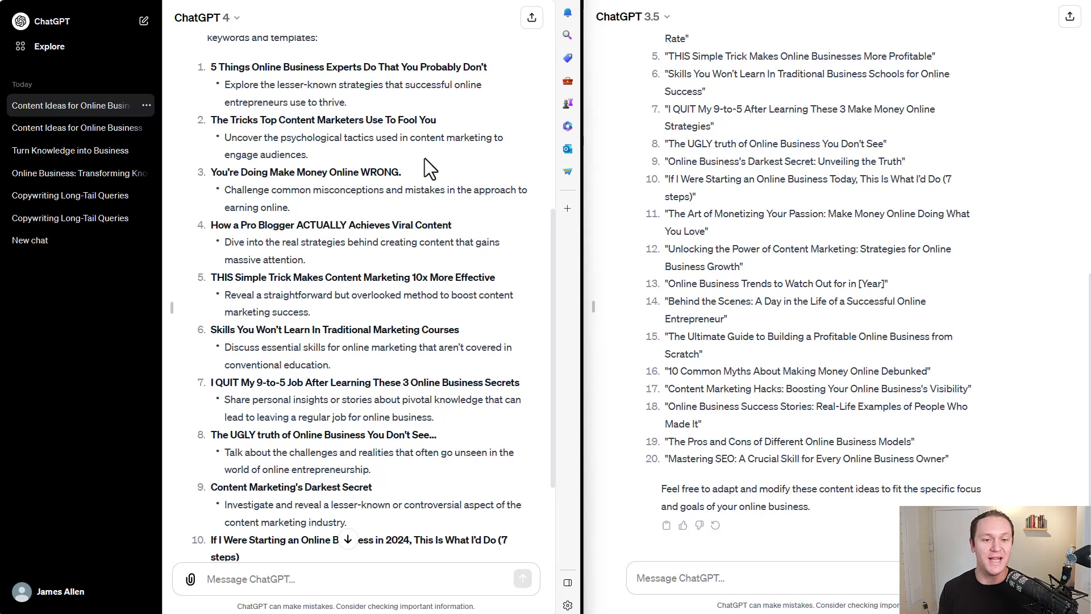
key(alt+Tab)
scroll(69, 242, up, 10)
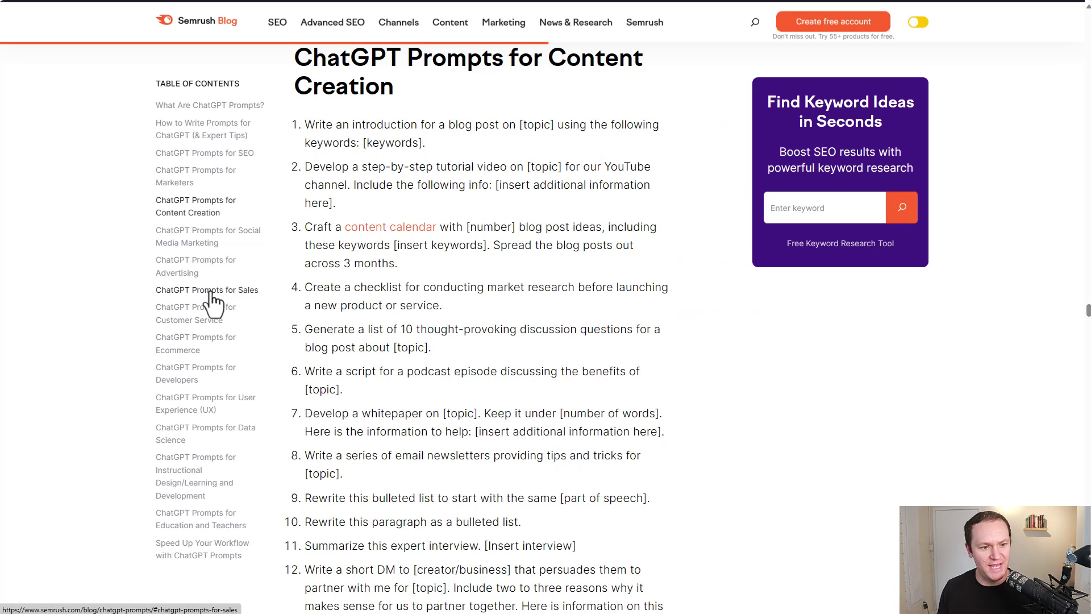
Step: Jump to ChatGPT Prompts for Sales and select item 2, the follow-up email prompt
click(209, 292)
scroll(443, 182, down, 1)
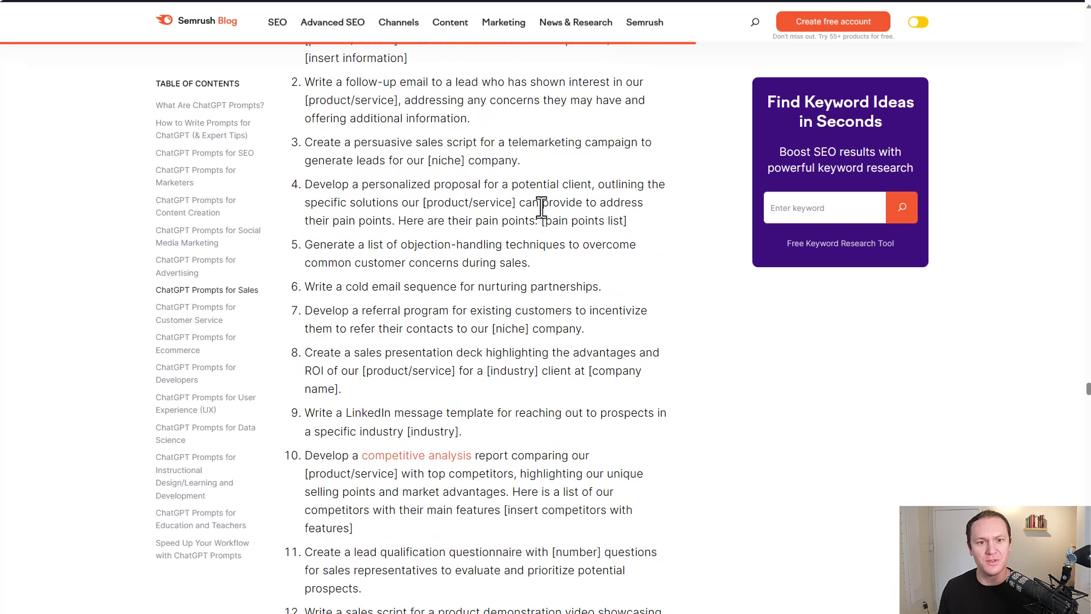
scroll(546, 204, up, 2)
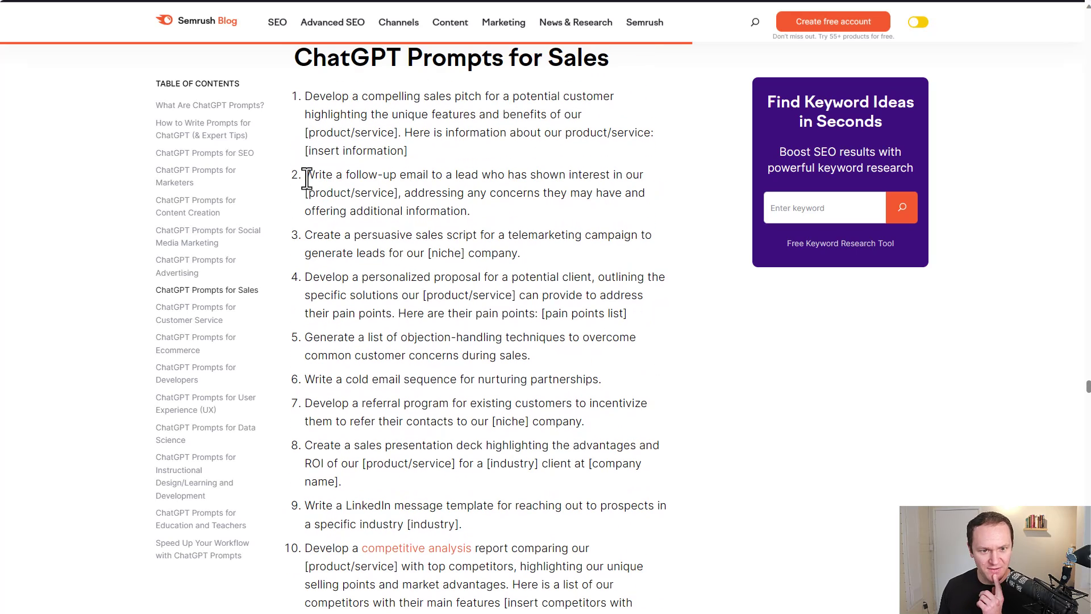
drag(306, 176, 509, 217)
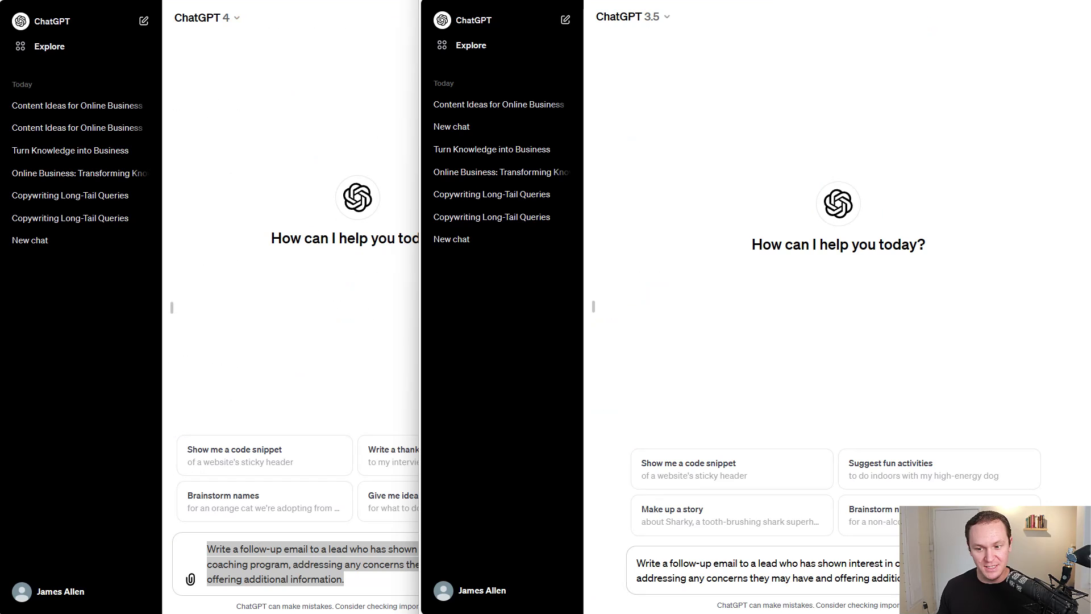
Step: Send the follow-up email prompt to both GPT-3.5 and GPT-4
key(Return)
click(404, 326)
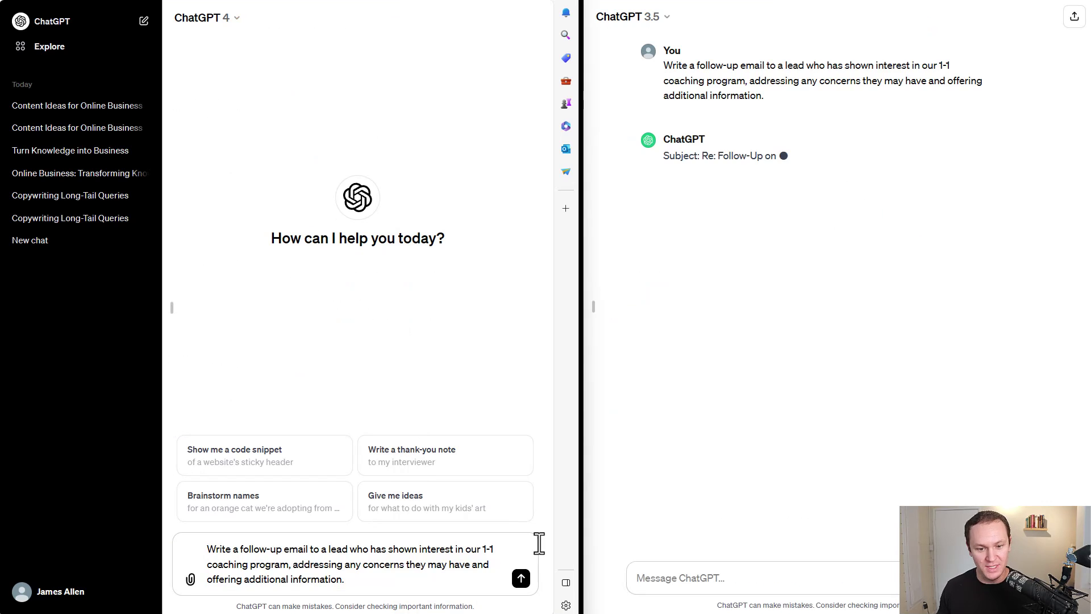
click(519, 578)
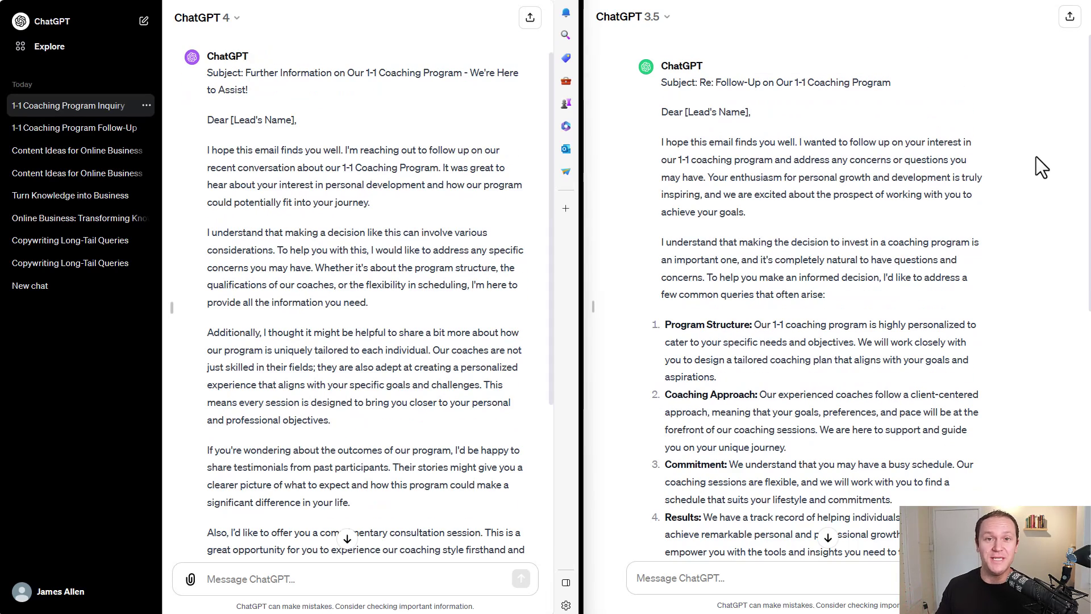
Step: Compare the two follow-up email replies, reading the opening lines of GPT-3.5's draft
key(ctrl+shift+s)
click(354, 107)
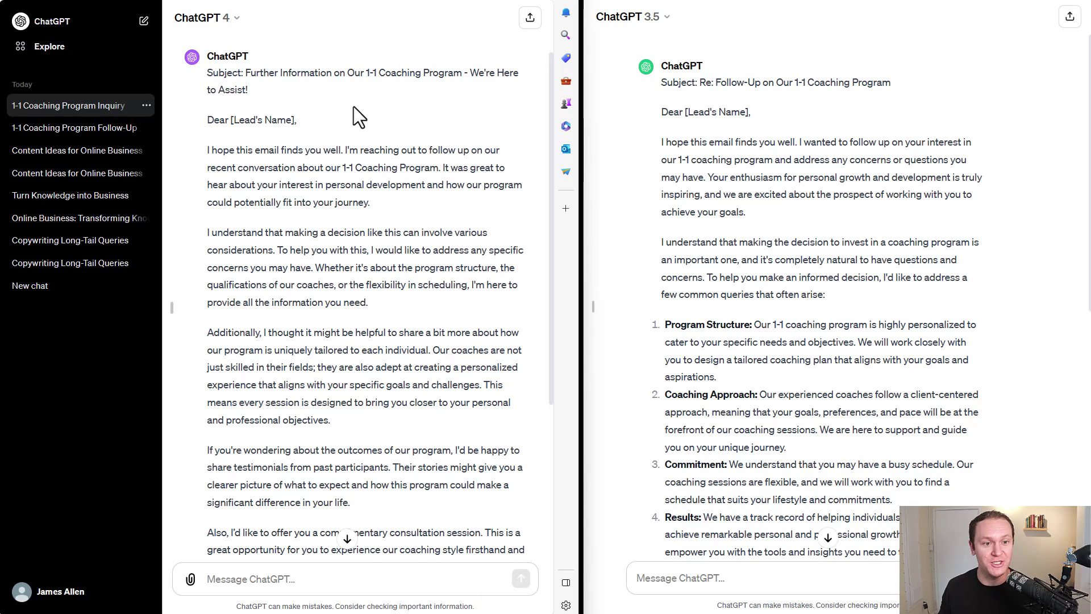
scroll(352, 153, down, 2)
scroll(356, 155, up, 2)
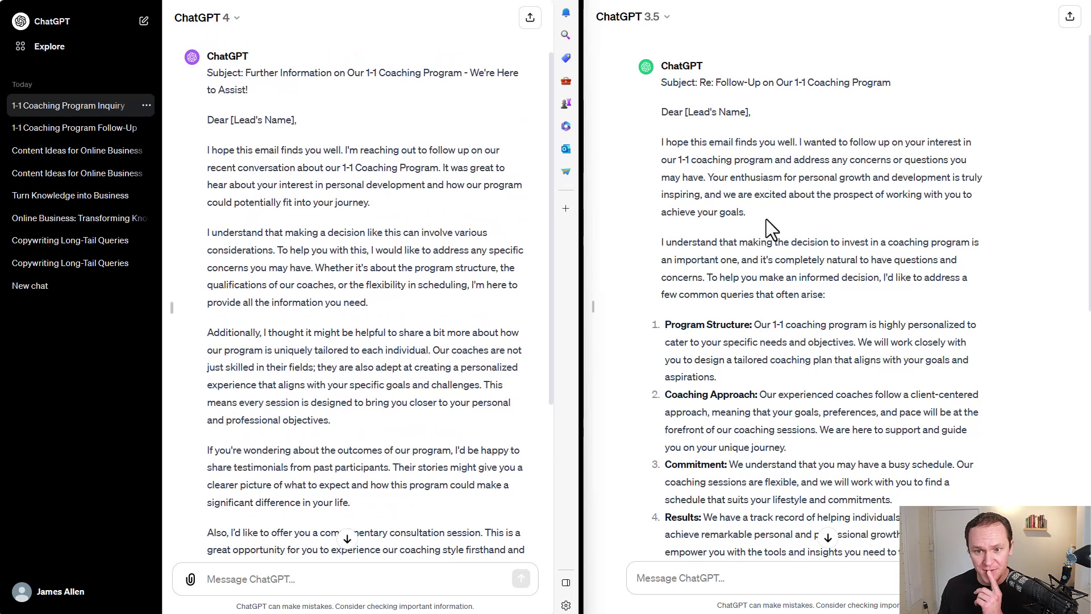
drag(764, 216, 653, 80)
click(655, 156)
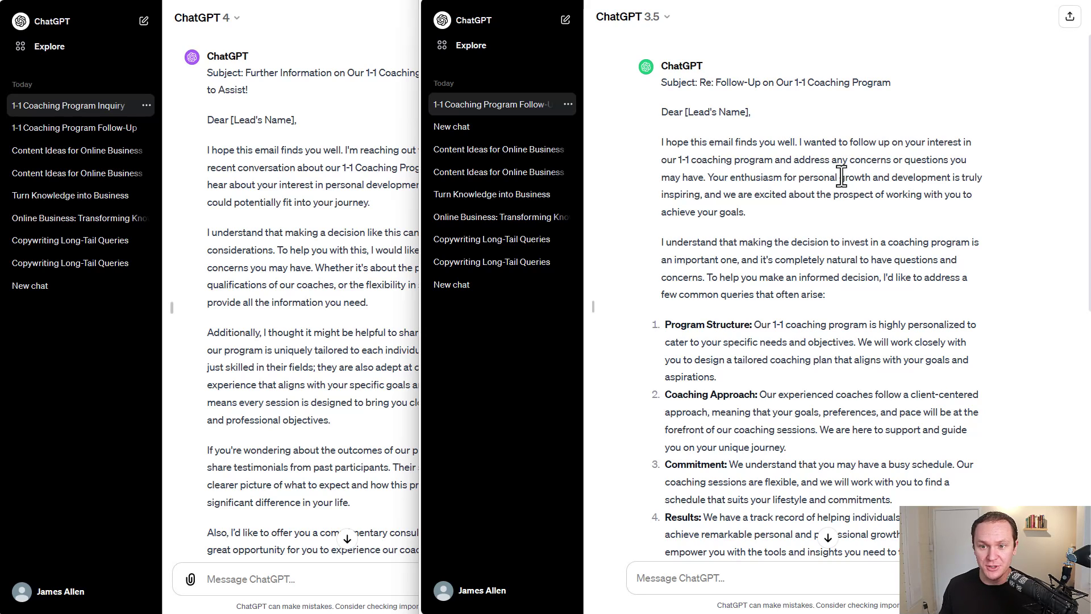
scroll(739, 156, down, 2)
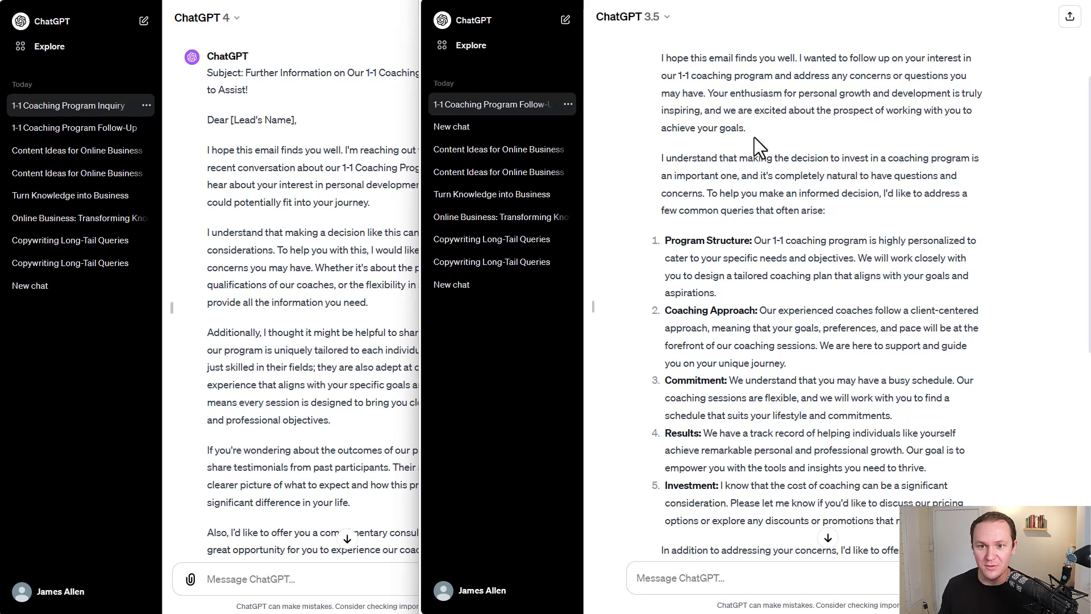
click(273, 208)
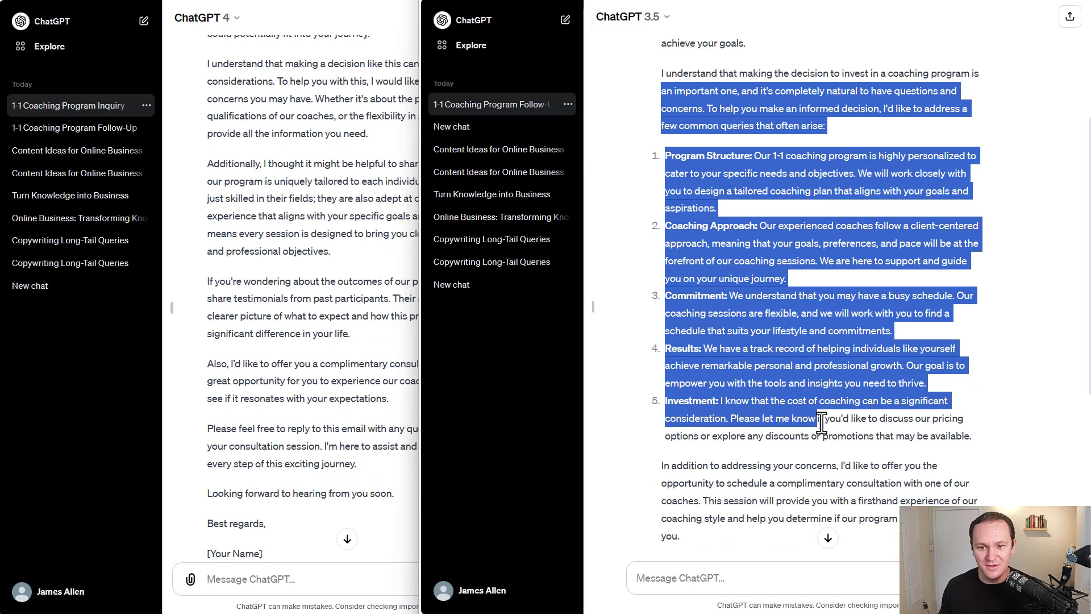
Step: Review GPT-3.5's list of concerns and the GPT-4 email body about tailored coaching
drag(949, 400, 897, 518)
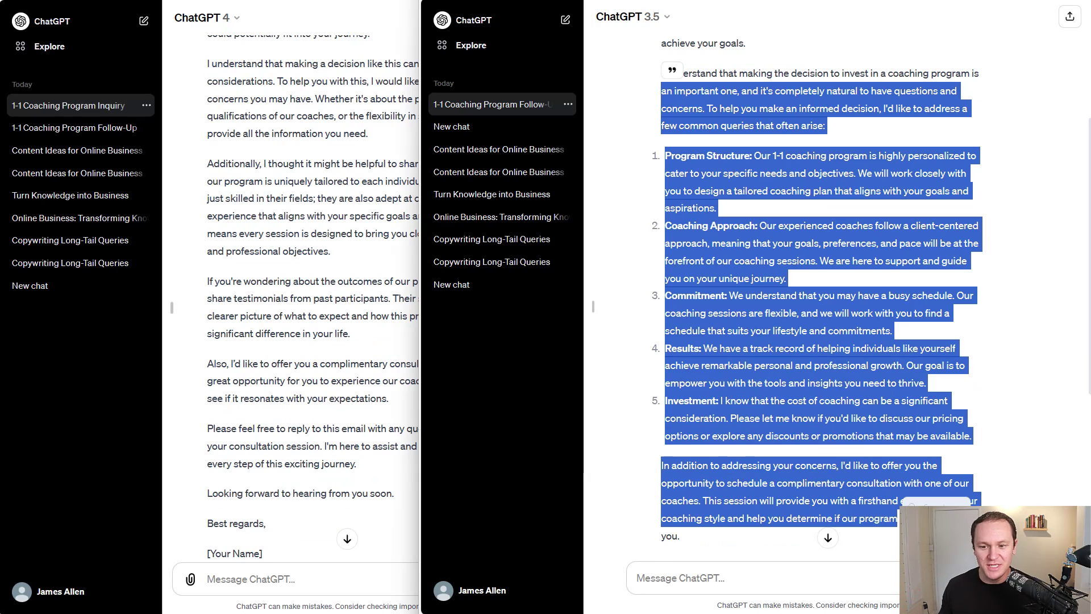
click(980, 462)
click(206, 361)
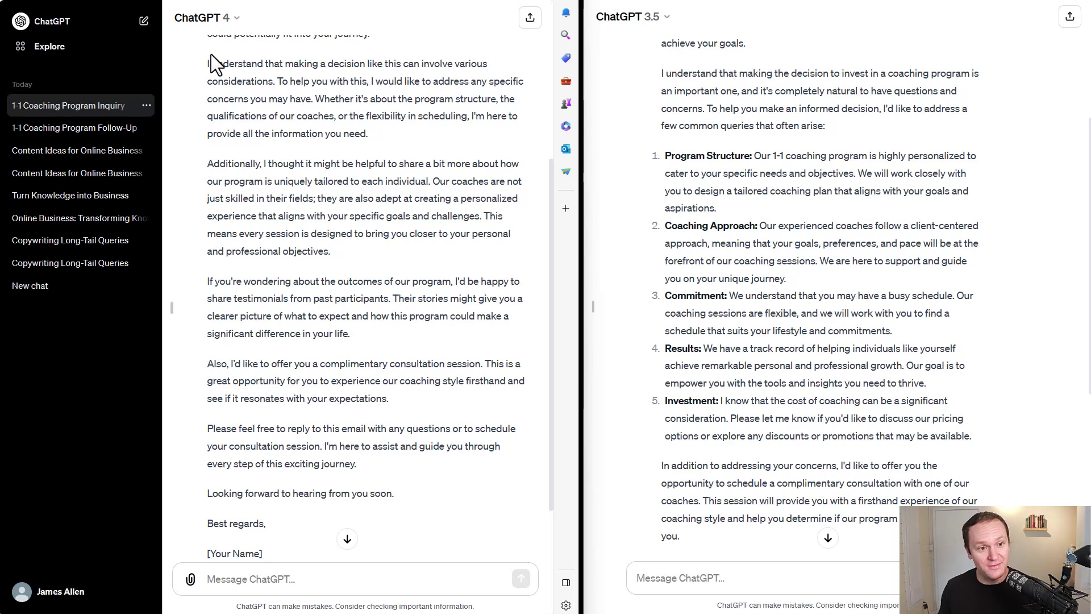
drag(207, 57, 527, 411)
click(527, 410)
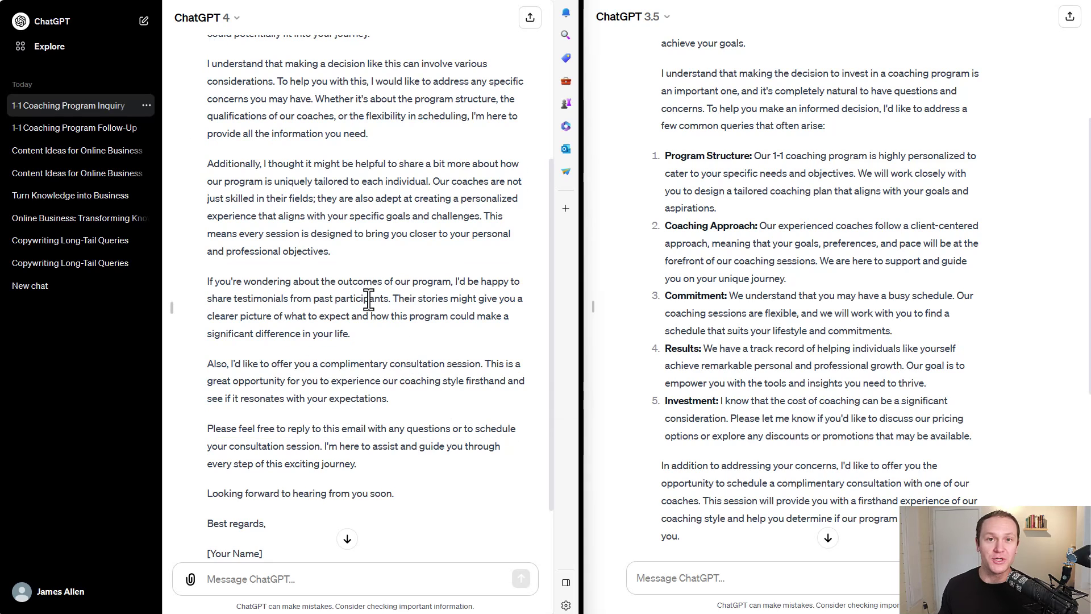
drag(335, 252, 207, 166)
Step: Go over GPT-4's Additionally paragraph and closing, then scroll through the GPT-3.5 email
click(656, 260)
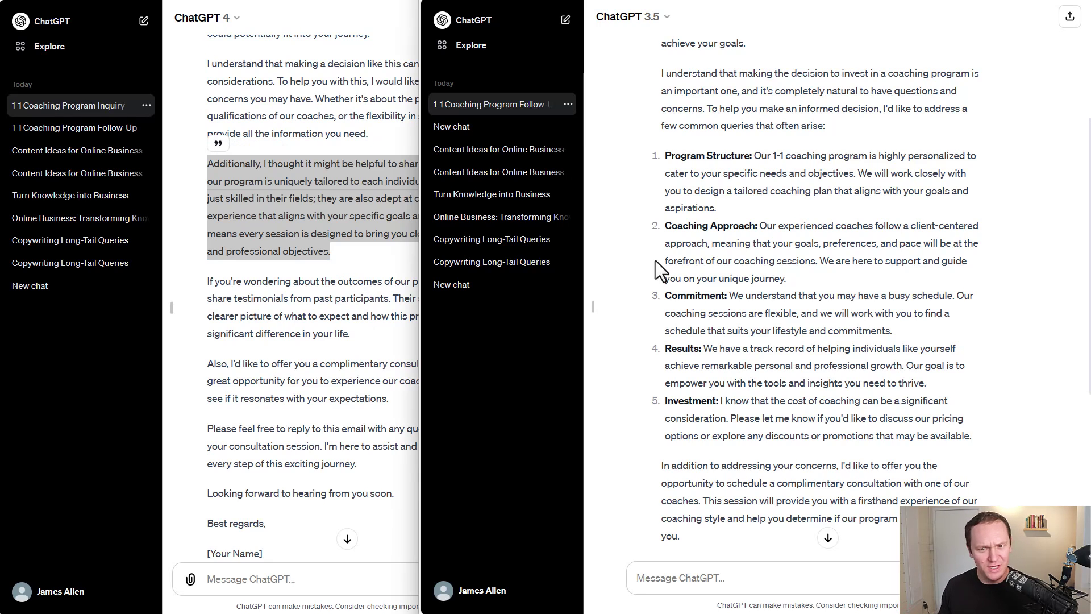
click(341, 106)
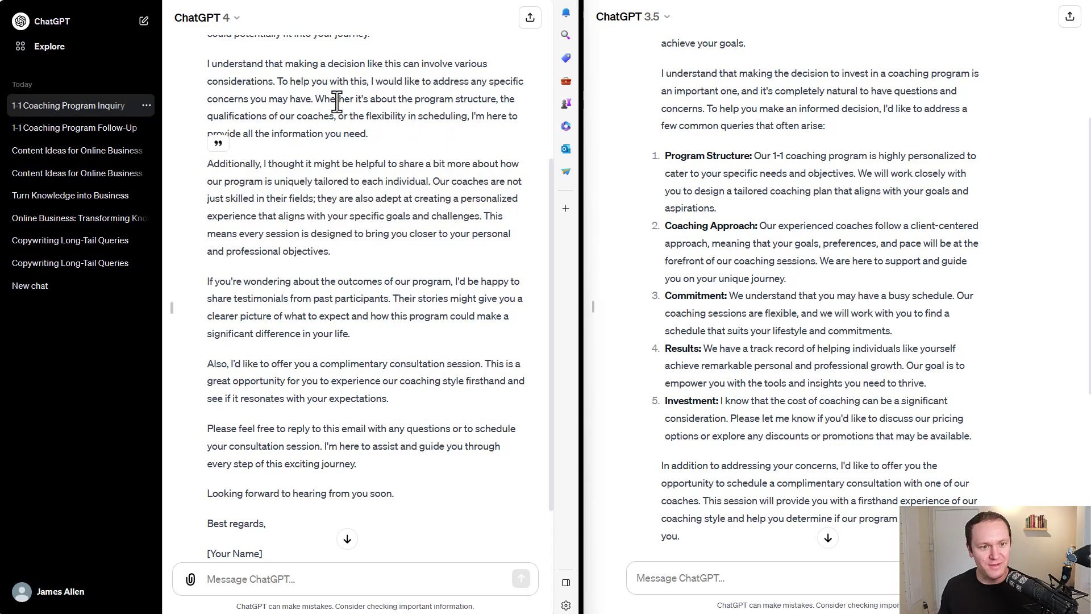
drag(358, 257, 210, 162)
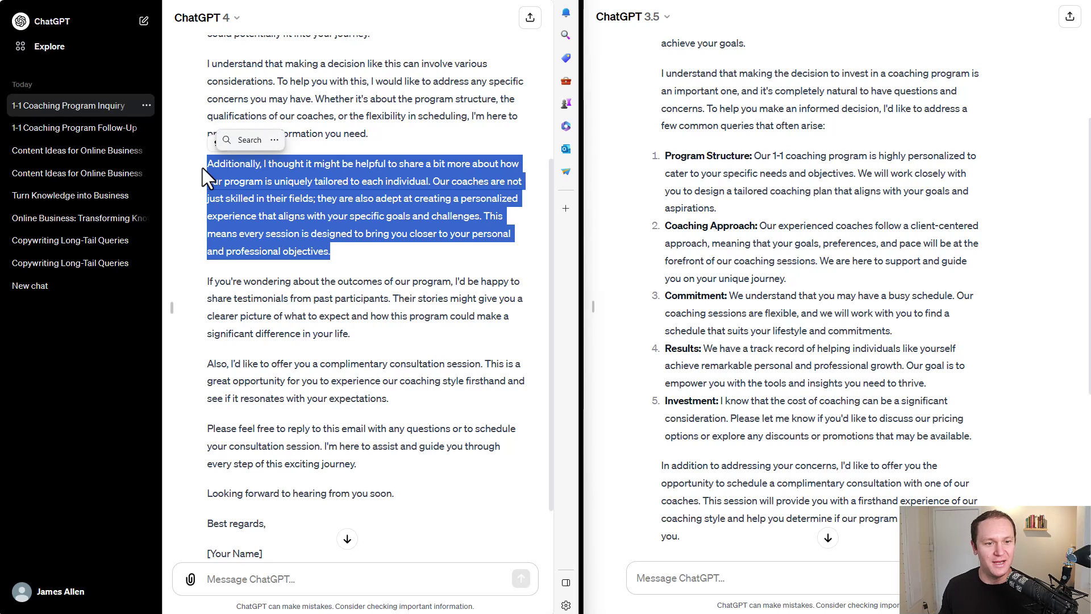
drag(202, 68, 461, 493)
scroll(425, 432, down, 2)
drag(659, 36, 963, 454)
scroll(978, 468, down, 2)
scroll(978, 468, down, 2)
scroll(909, 444, down, 1)
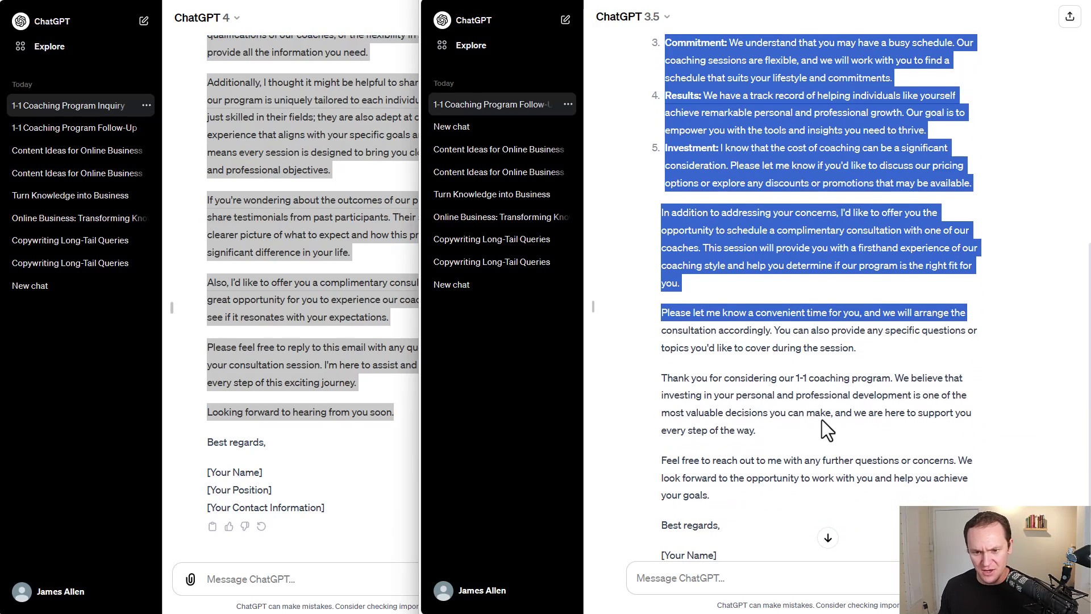
click(369, 284)
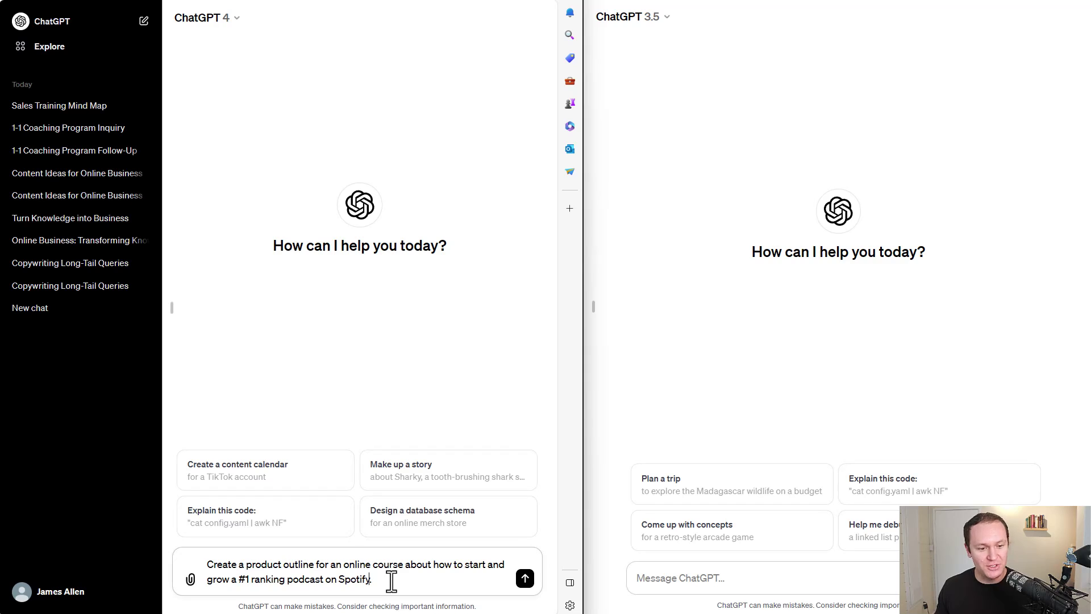
Step: Copy the podcast course outline prompt and paste it into GPT-3.5's message box
drag(390, 580, 275, 548)
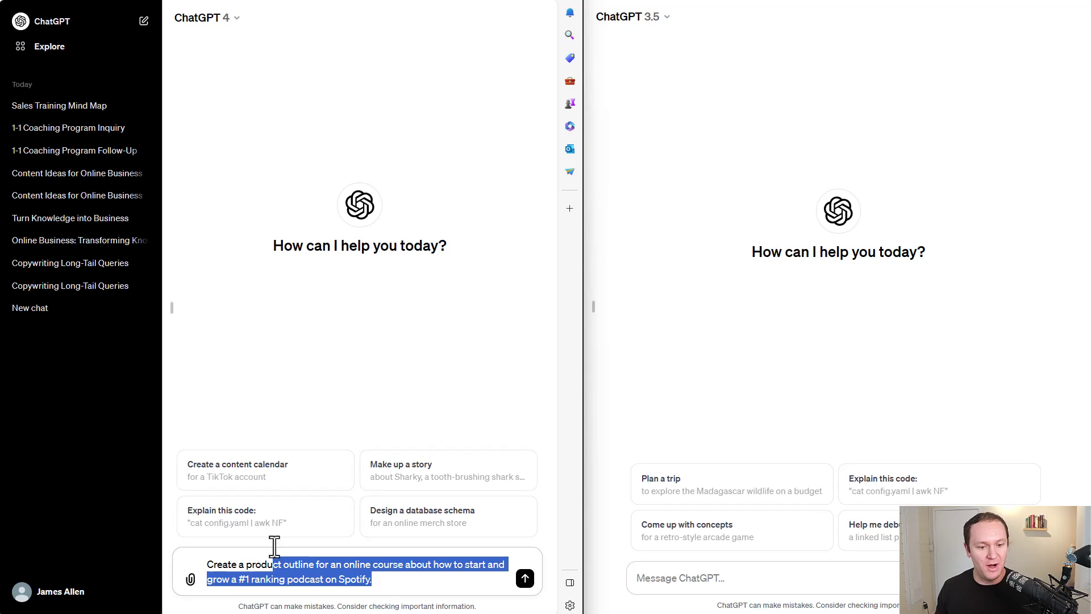
click(714, 300)
click(760, 574)
text(Create a product outline for an online course about how to grow a #1 ranking podcast on Spotify.)
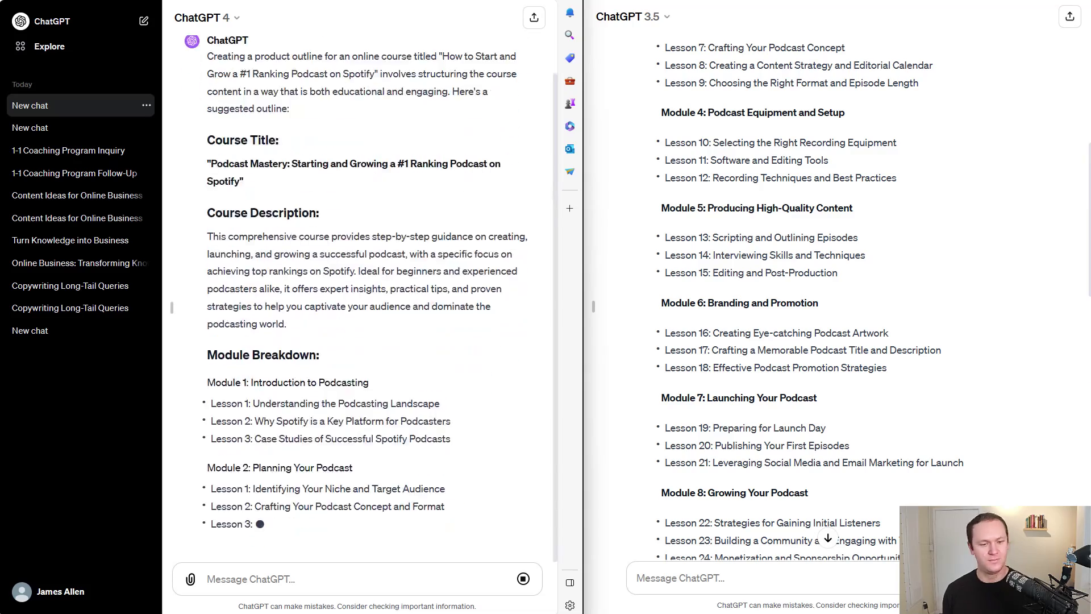
Step: Scroll through the generated podcast course outlines, including GPT-4's 'Podcast Mastery' outline
scroll(1011, 182, down, 15)
scroll(1011, 209, down, 1)
scroll(387, 285, down, 10)
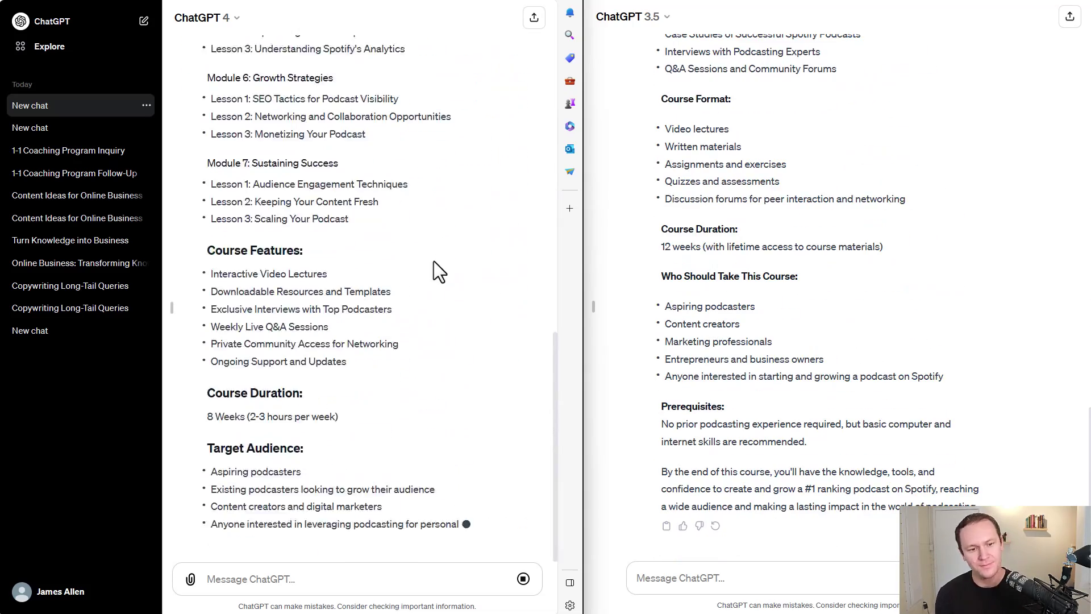
scroll(458, 271, up, 20)
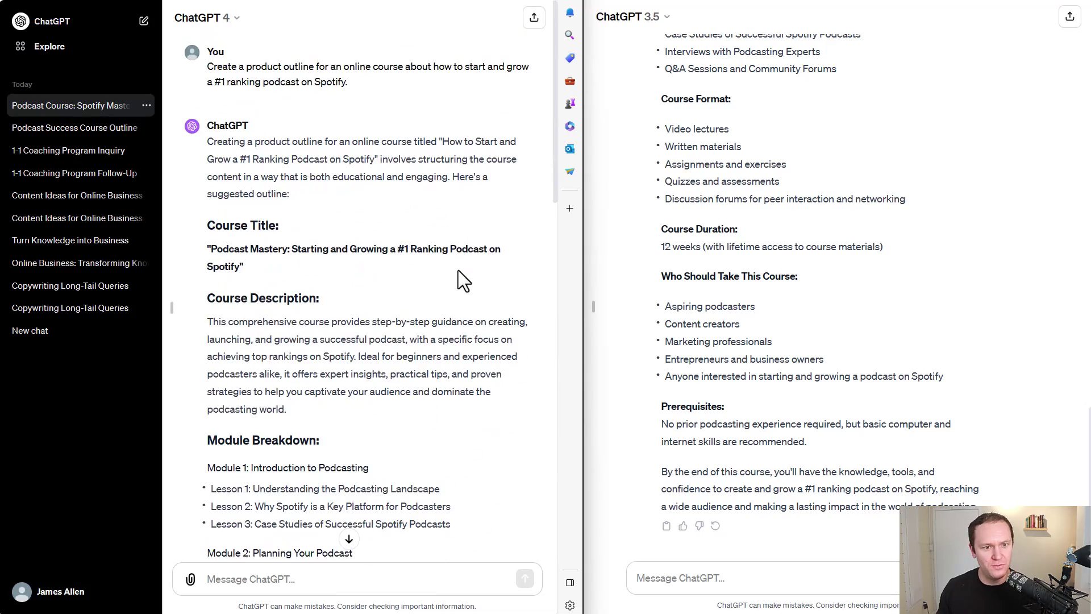
scroll(458, 270, down, 2)
scroll(458, 270, up, 3)
scroll(458, 270, down, 3)
scroll(881, 253, up, 20)
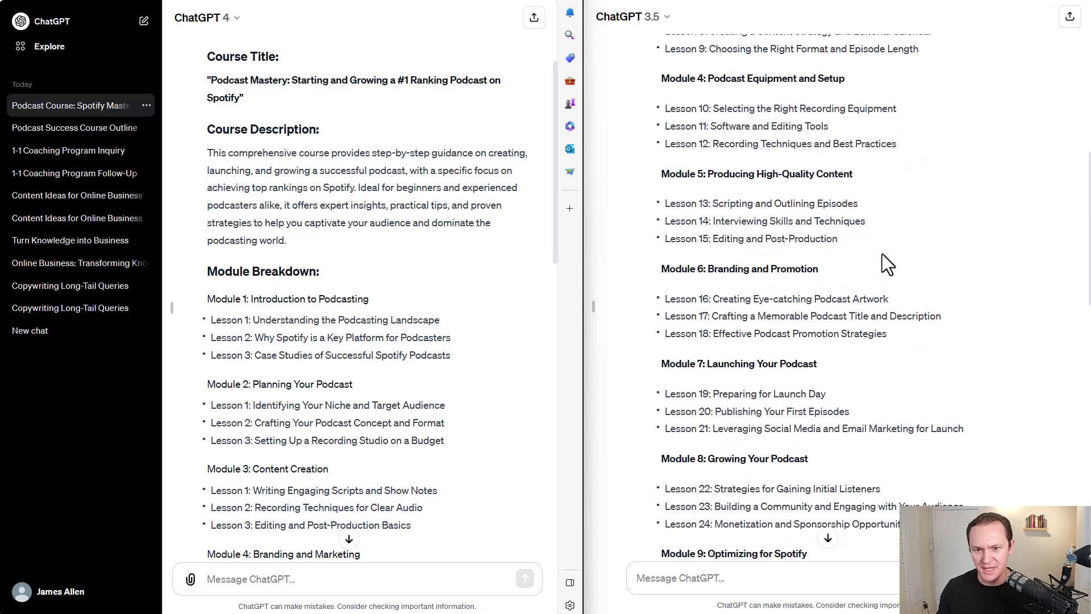
scroll(886, 255, up, 3)
scroll(929, 257, down, 2)
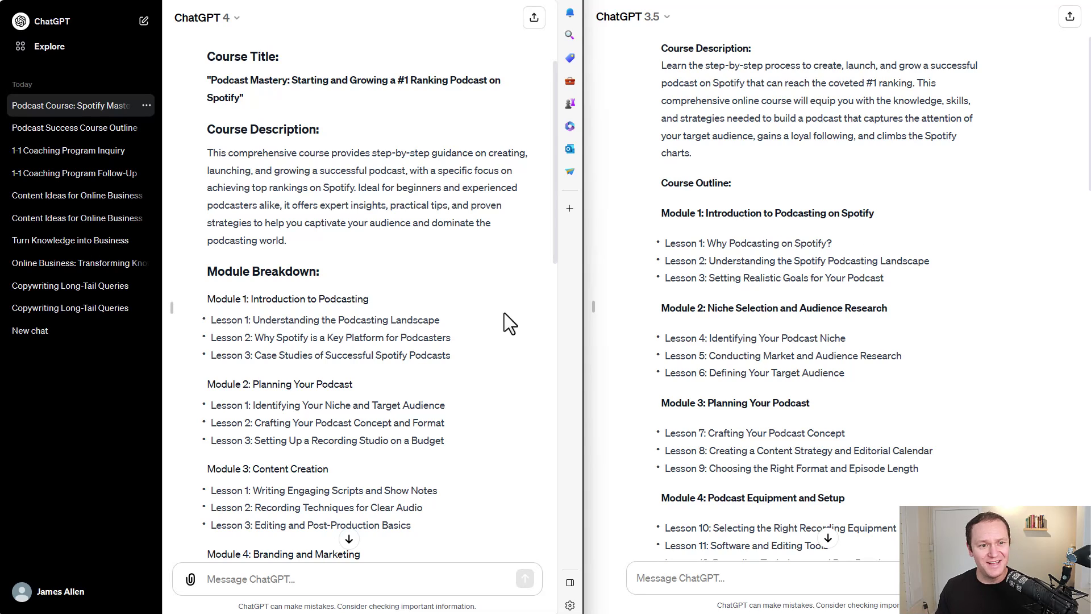
mouse_move(343, 285)
mouse_down()
mouse_move(226, 275)
mouse_move(333, 270)
mouse_up()
click(356, 252)
scroll(356, 250, down, 2)
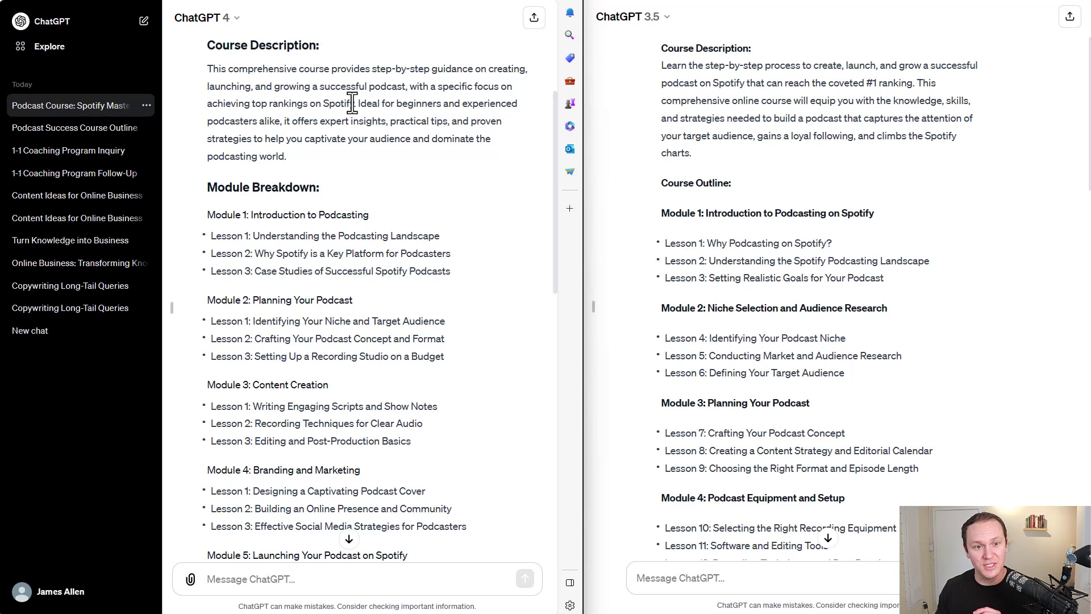
drag(635, 63, 731, 155)
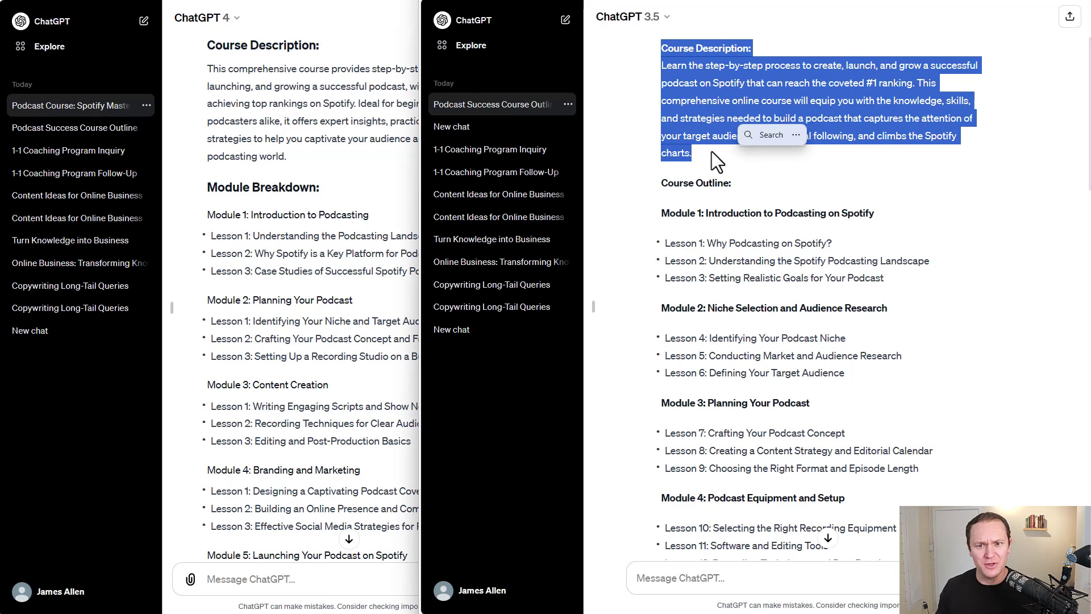
click(712, 152)
click(267, 223)
scroll(273, 220, down, 3)
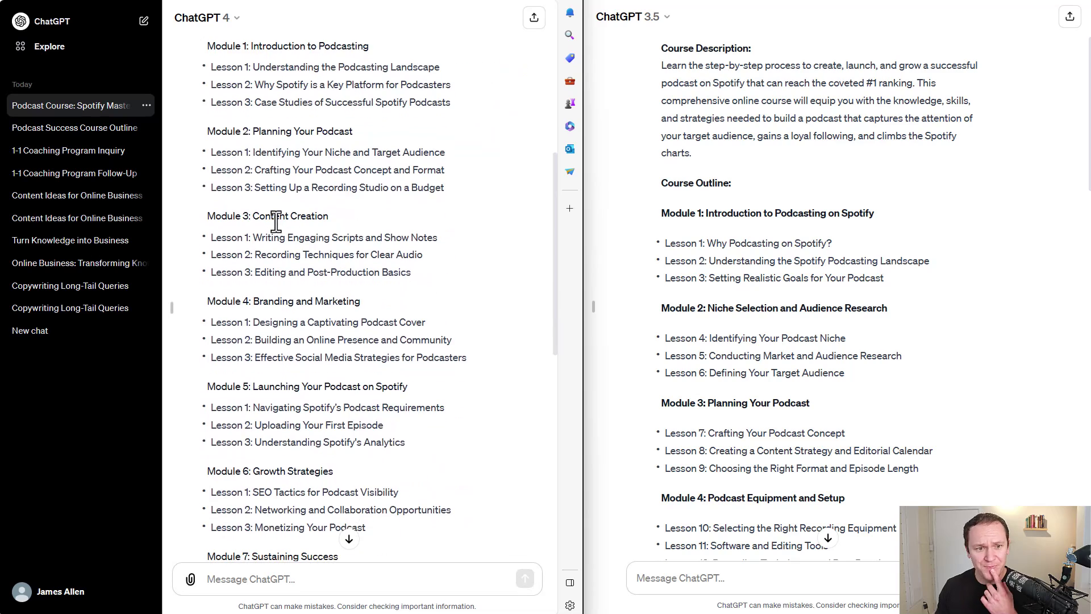
scroll(275, 217, up, 2)
scroll(654, 245, down, 5)
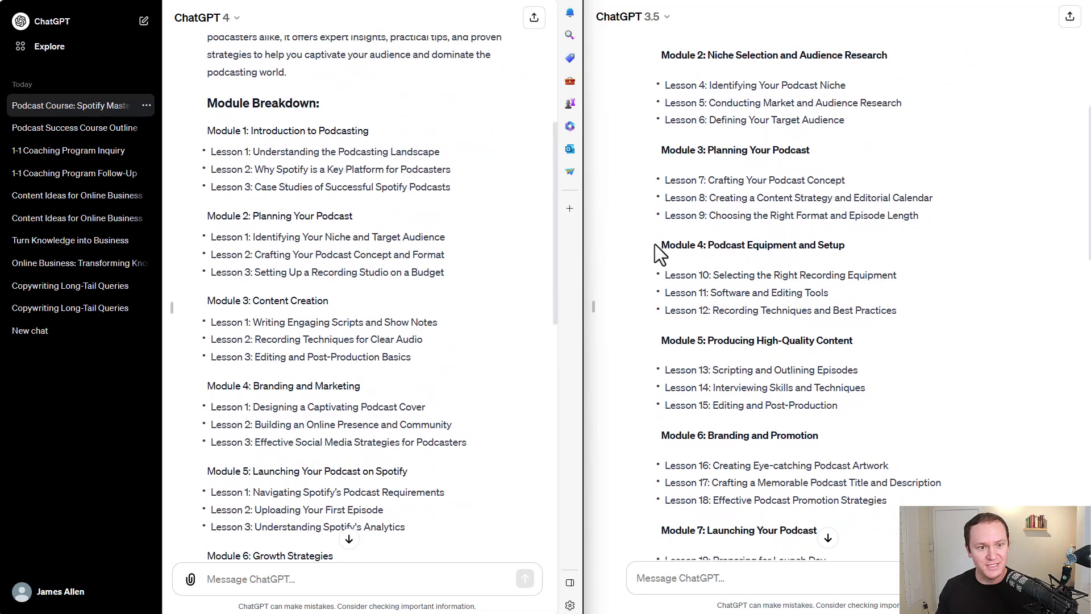
scroll(655, 243, up, 3)
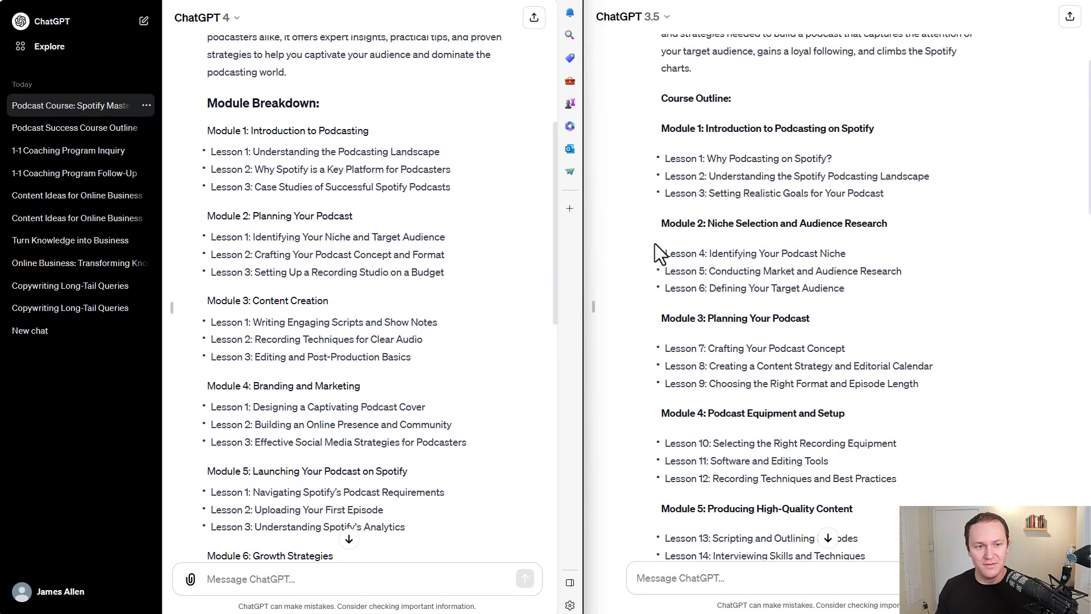
scroll(382, 256, down, 7)
drag(215, 219, 404, 223)
click(390, 244)
scroll(392, 245, up, 3)
scroll(788, 263, down, 12)
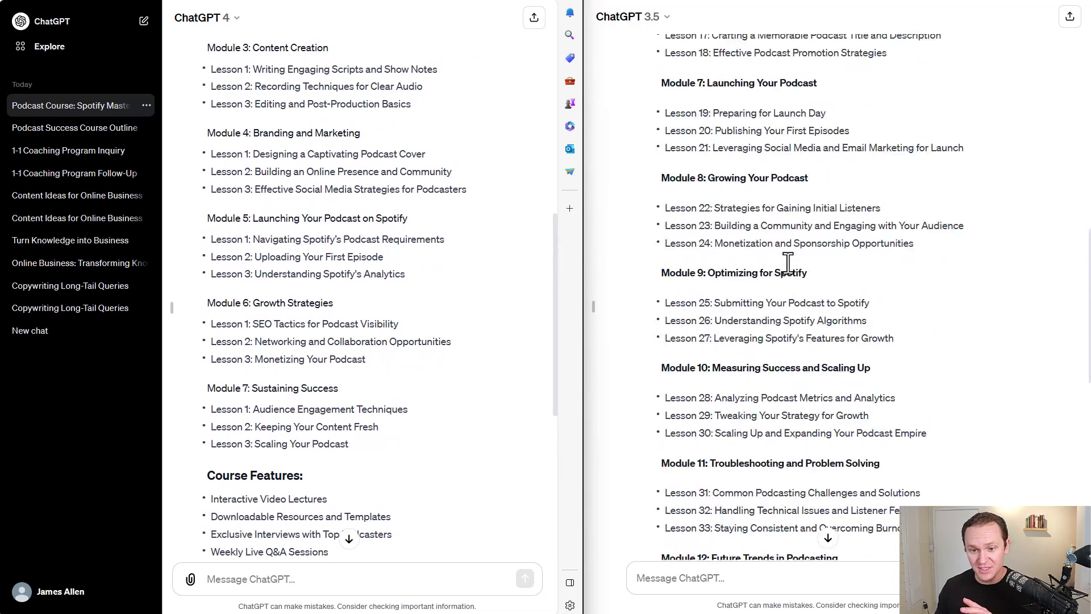
scroll(788, 263, down, 6)
scroll(782, 243, up, 1)
drag(851, 166, 596, 168)
click(312, 275)
scroll(296, 267, down, 6)
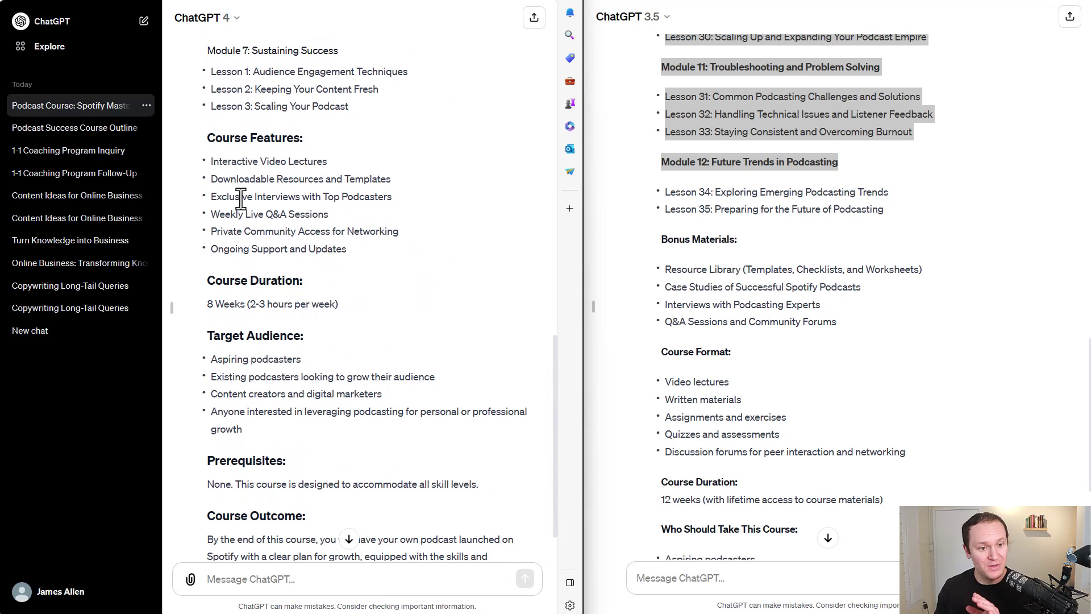
click(782, 191)
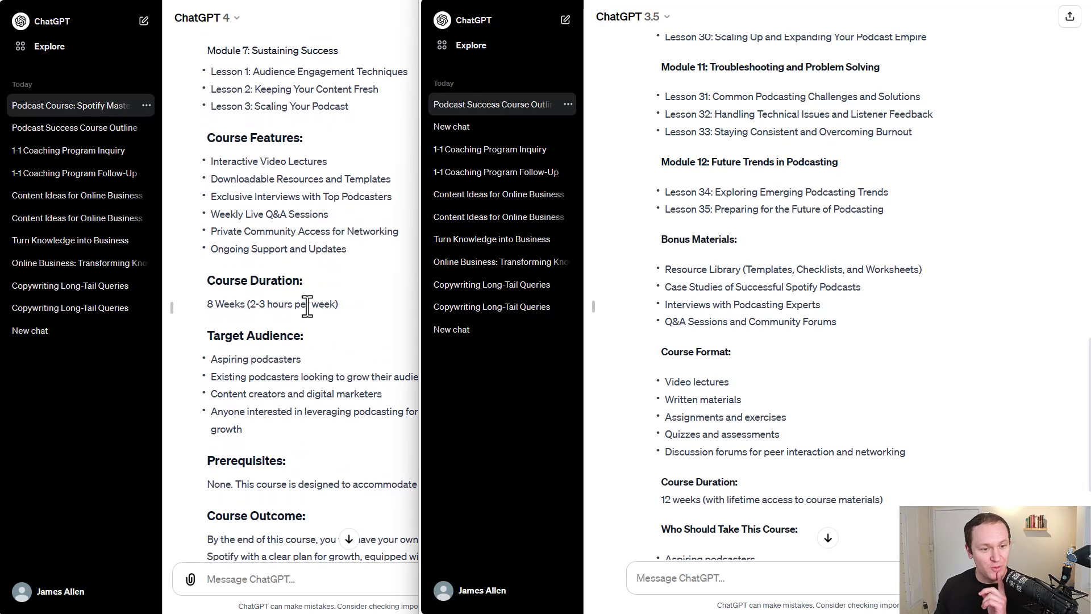
drag(664, 37, 826, 248)
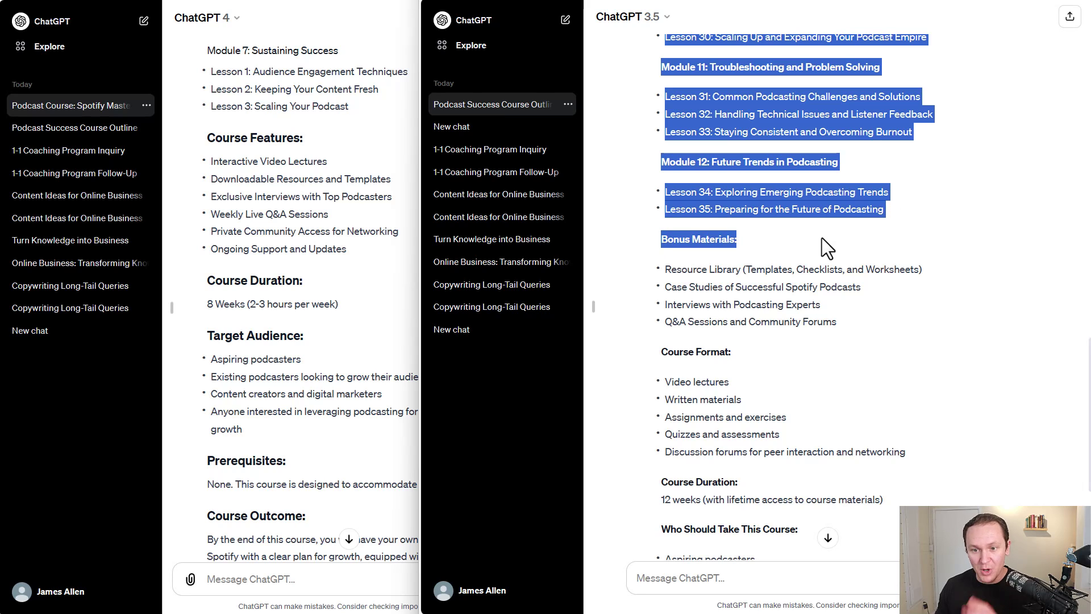
click(824, 242)
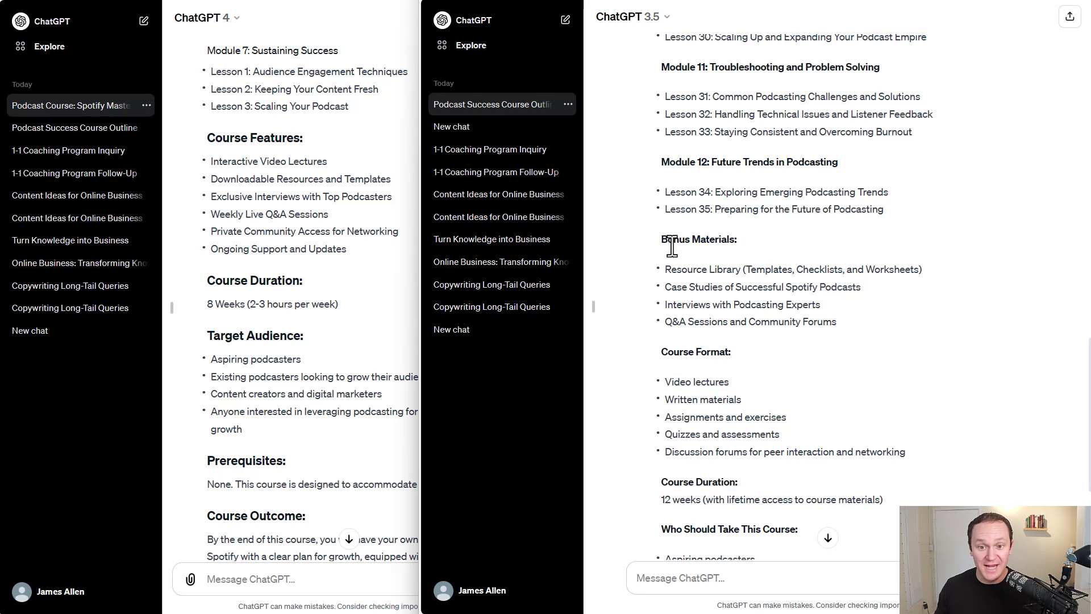
click(312, 334)
scroll(311, 334, down, 2)
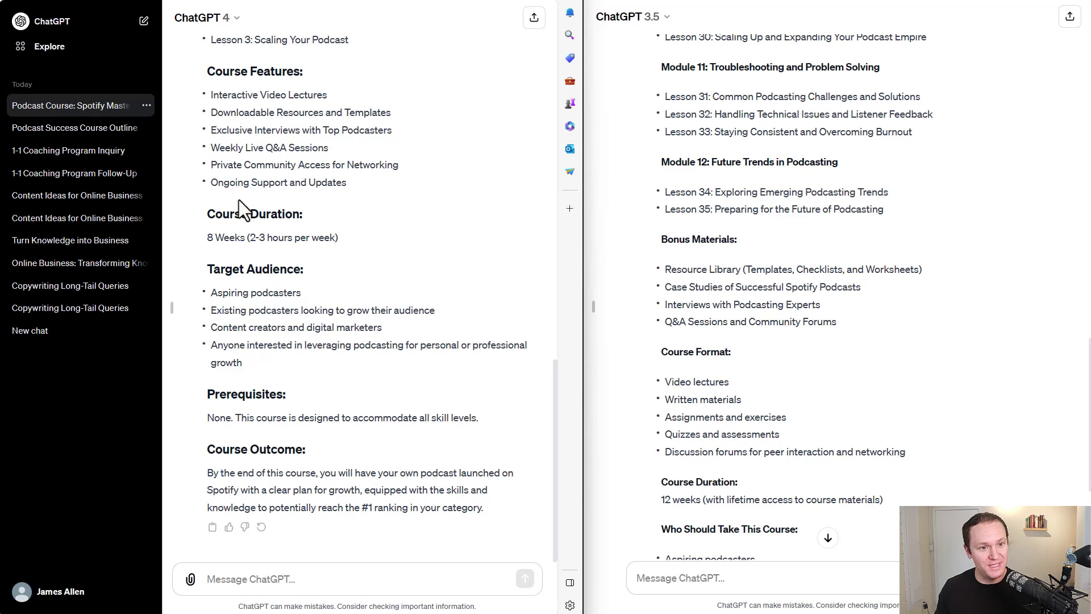
scroll(237, 205, up, 2)
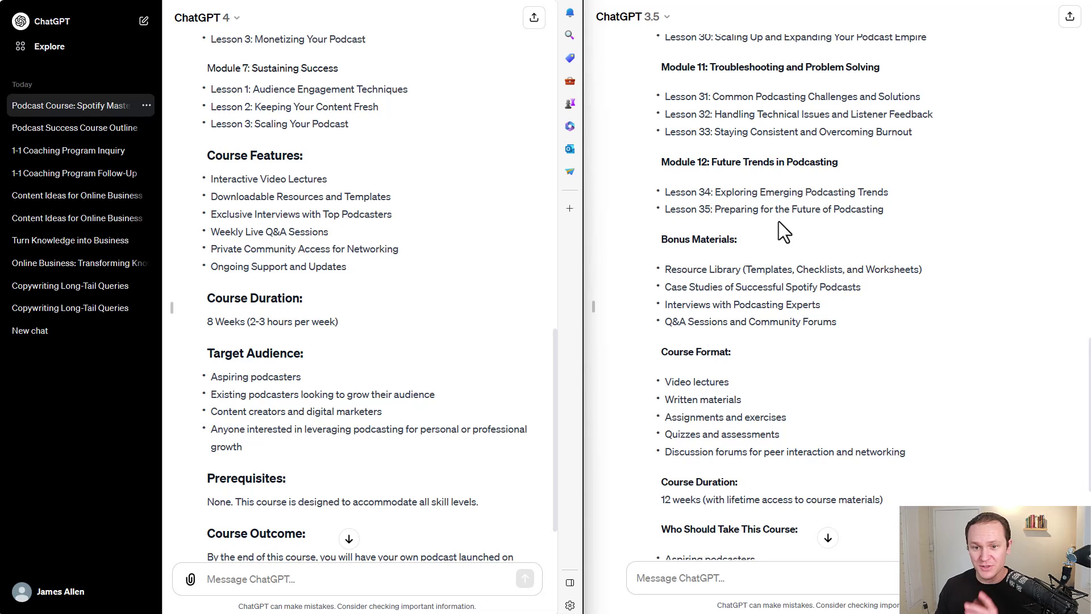
click(944, 230)
scroll(747, 258, down, 2)
drag(664, 186, 860, 248)
click(861, 246)
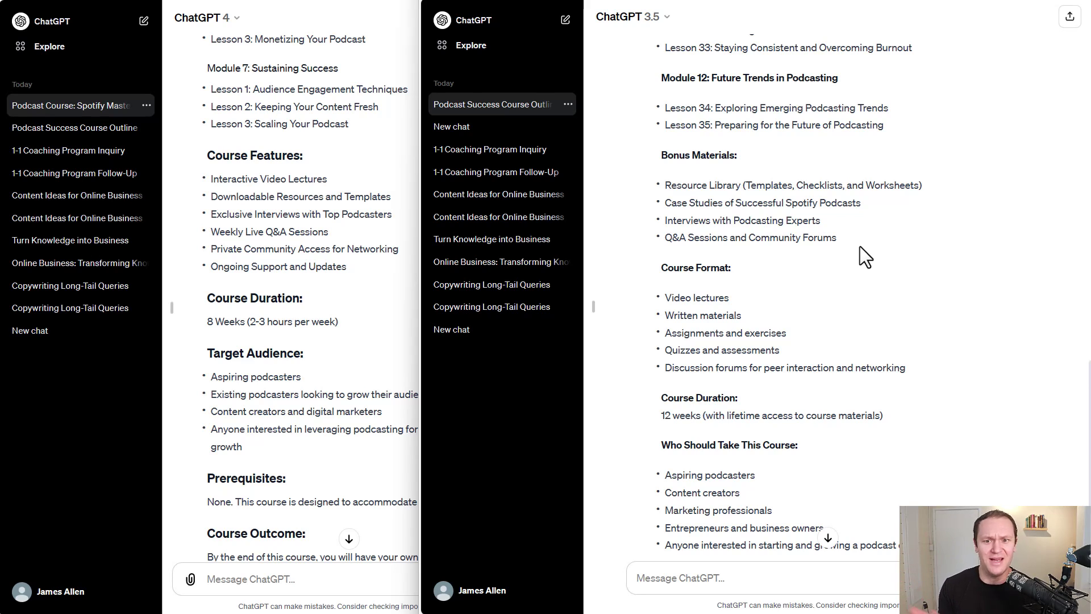
drag(830, 228, 665, 48)
click(660, 207)
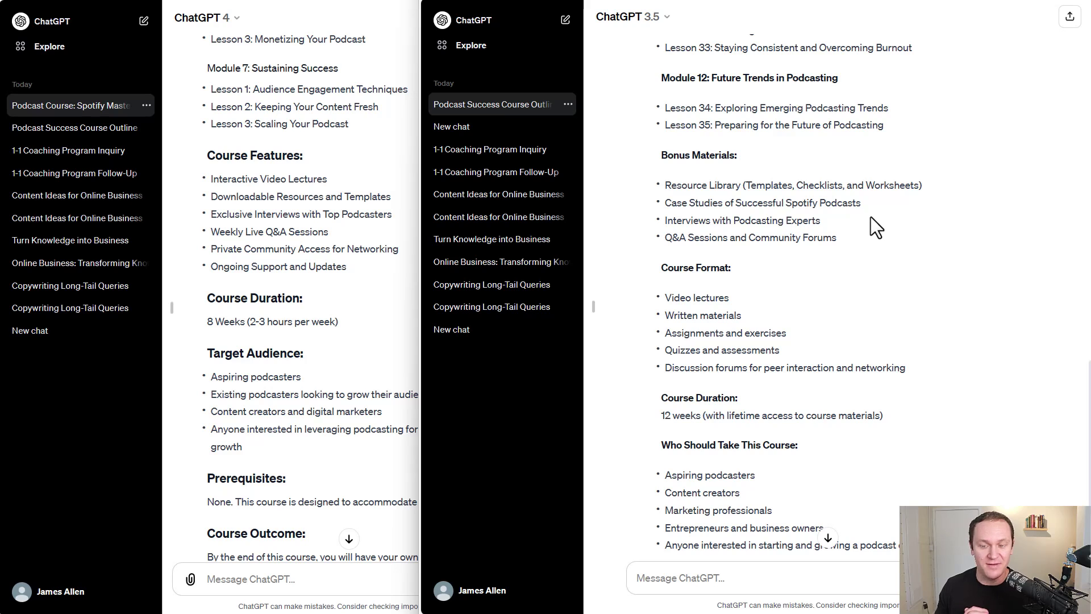
scroll(650, 268, down, 3)
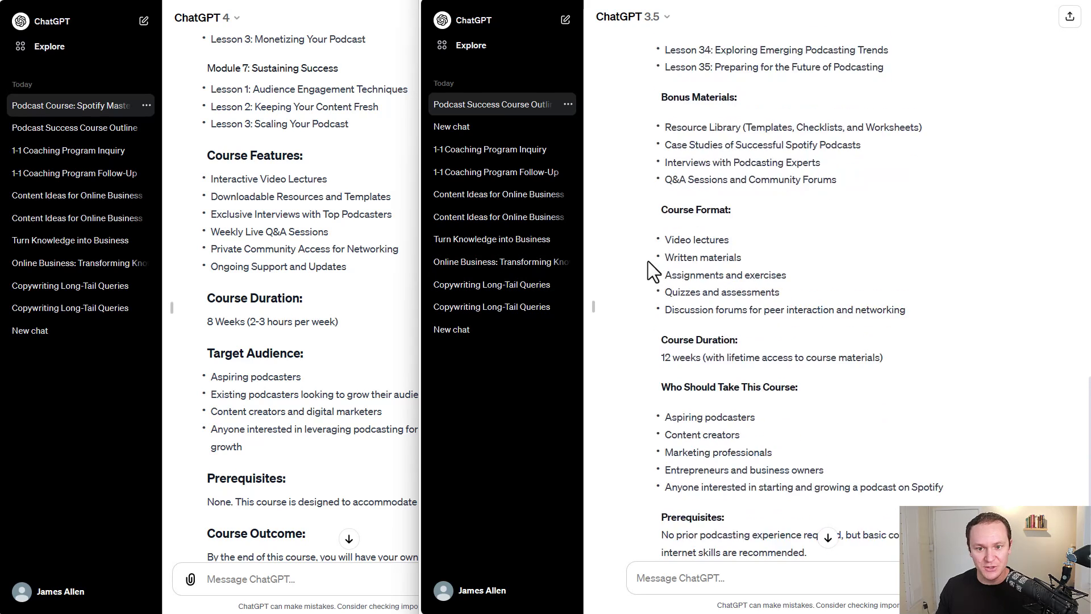
scroll(348, 311, down, 3)
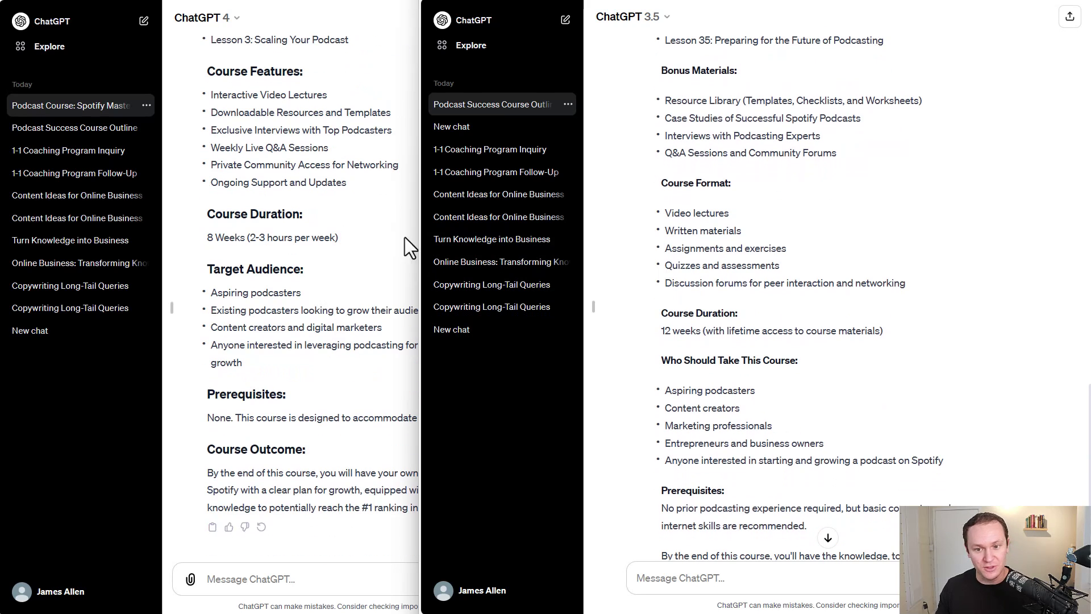
click(292, 279)
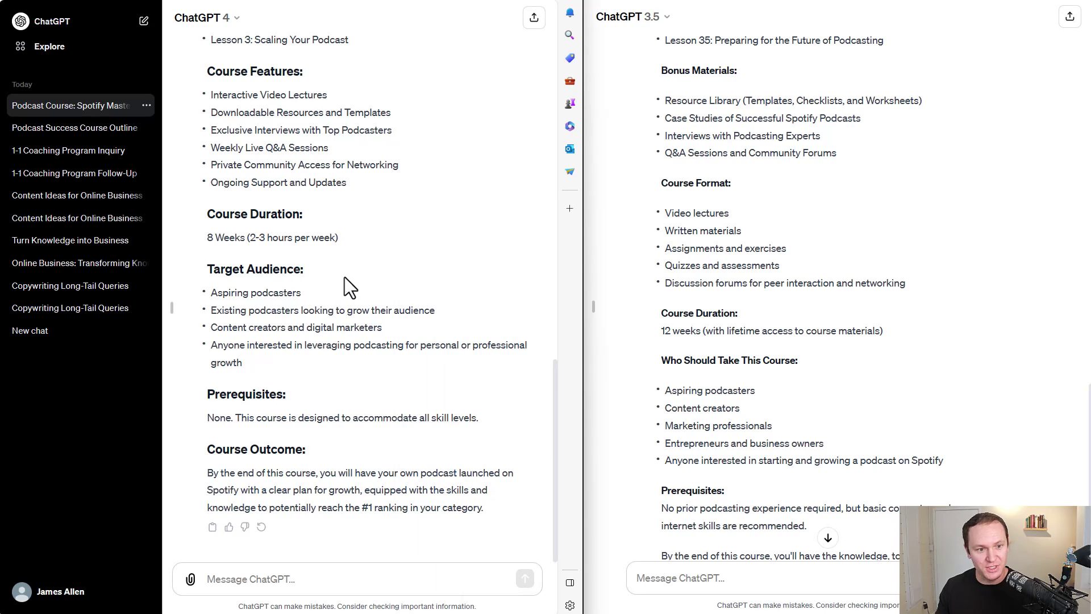